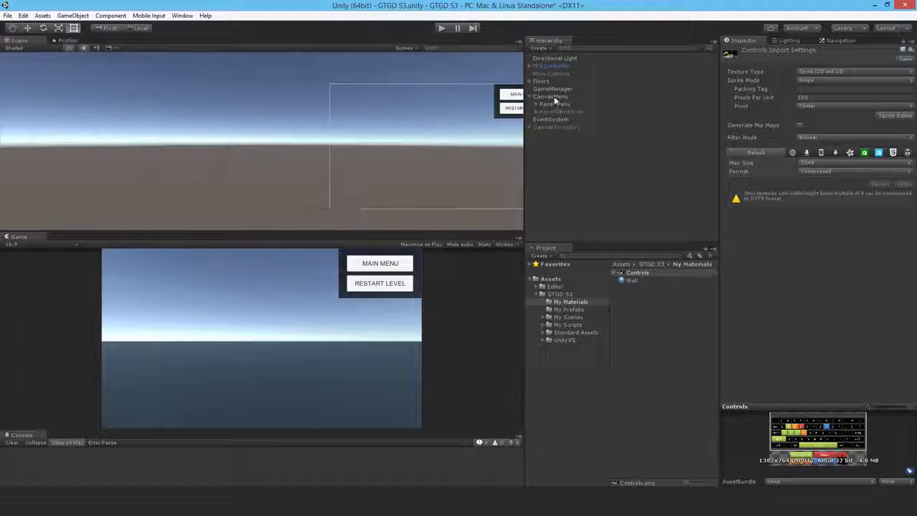
# Step: Add a UI panel as a child of CanvasMenu and name it Panel Instructions
pyautogui.rightClick(564, 97)
pyautogui.moveTo(600, 229)
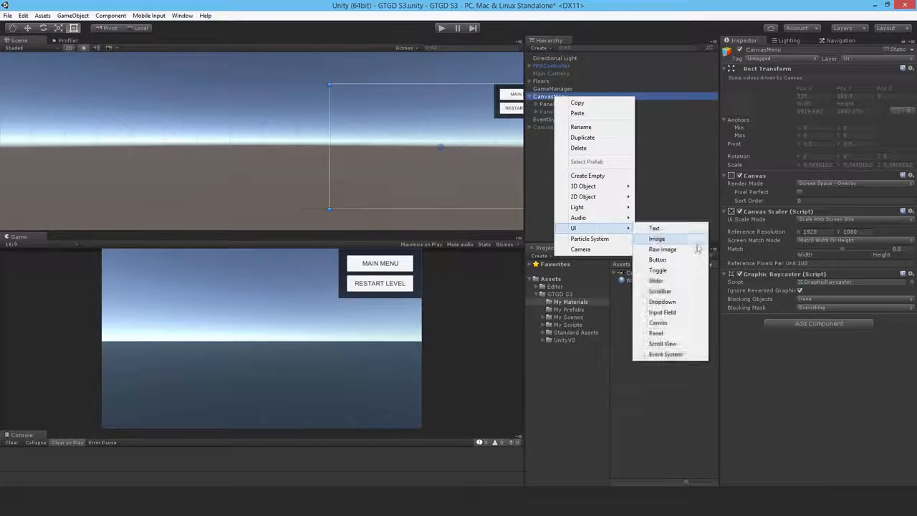
pyautogui.click(681, 334)
pyautogui.click(755, 49)
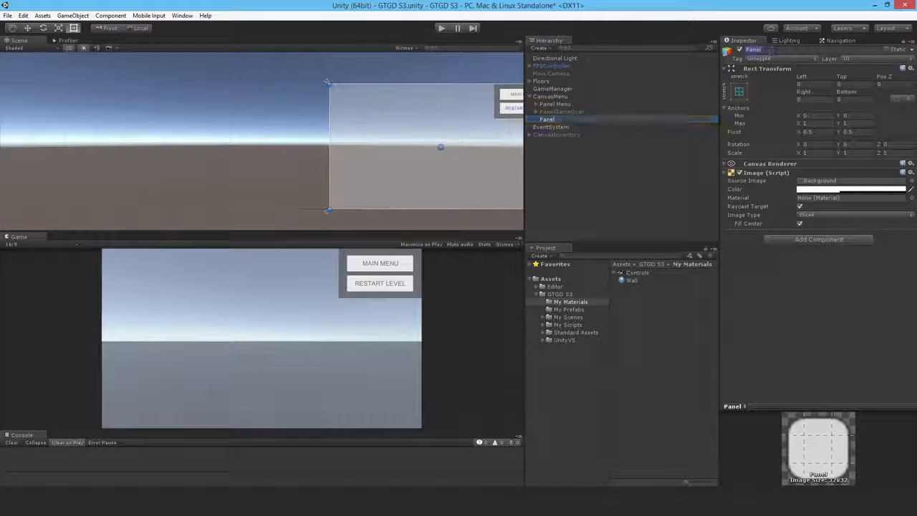
pyautogui.write('Inst')
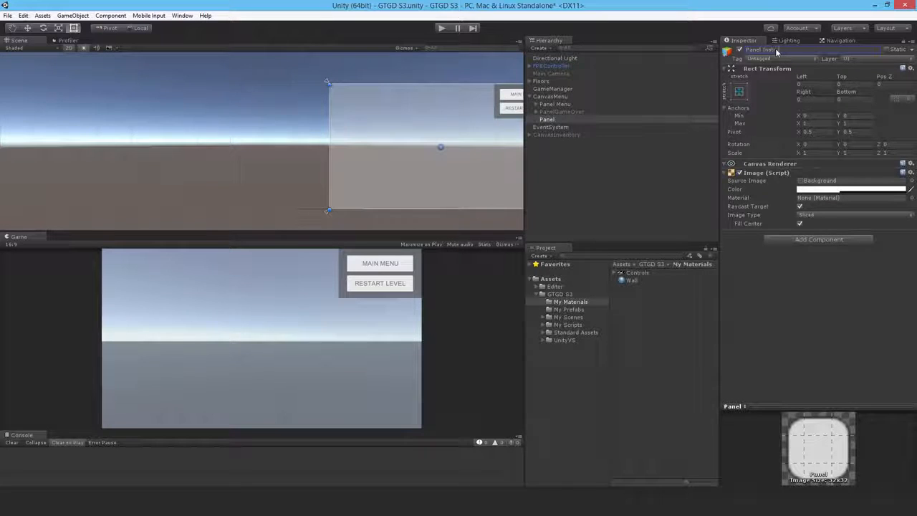
pyautogui.write('ructions')
pyautogui.press('Return')
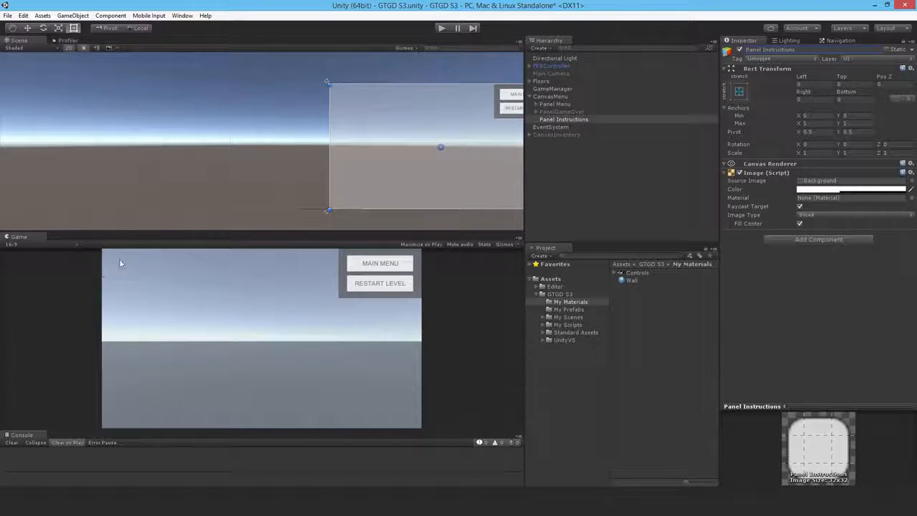
# Step: Anchor Panel Instructions to the canvas's top-left corner, size it 1200 wide by 900 high, and snap it into that corner
pyautogui.click(739, 91)
pyautogui.click(771, 168)
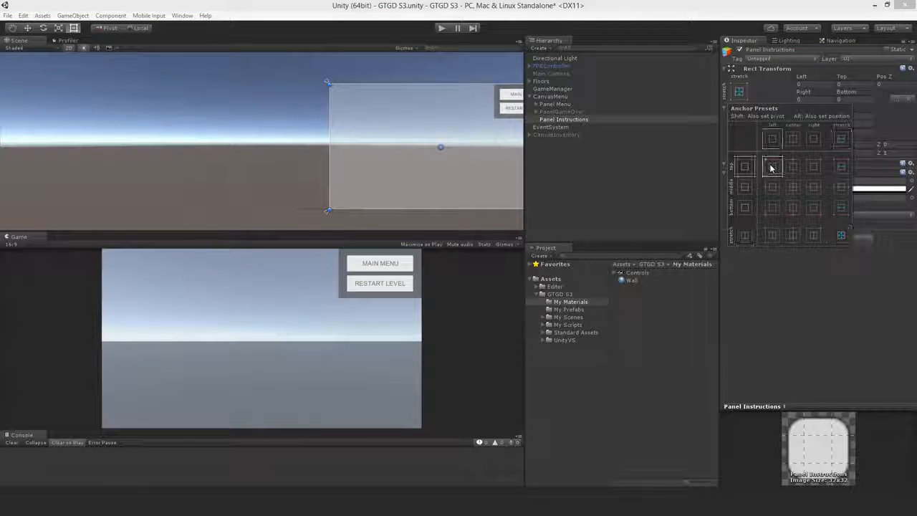
pyautogui.click(808, 98)
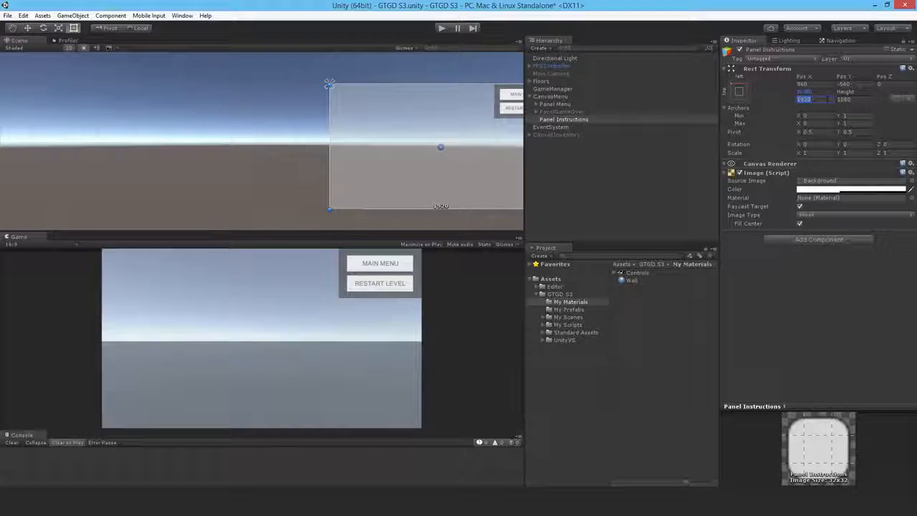
pyautogui.write('1200')
pyautogui.press('Tab')
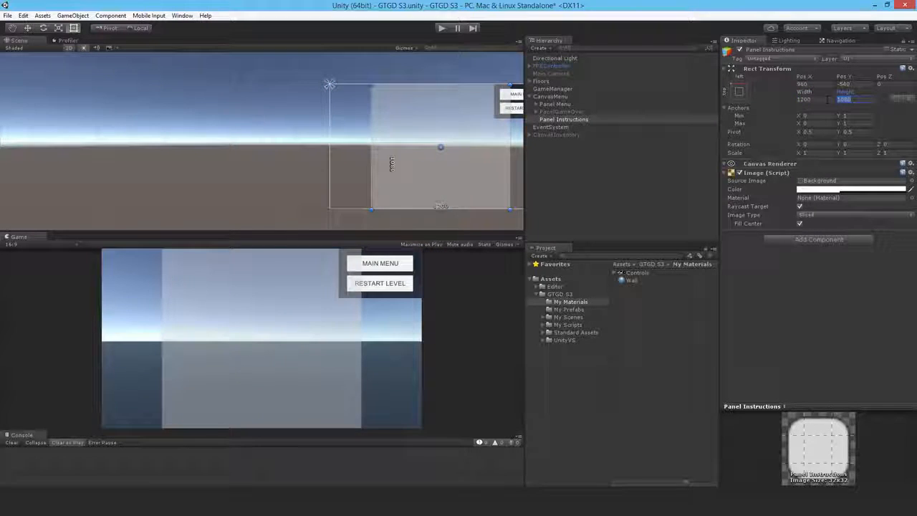
pyautogui.write('900')
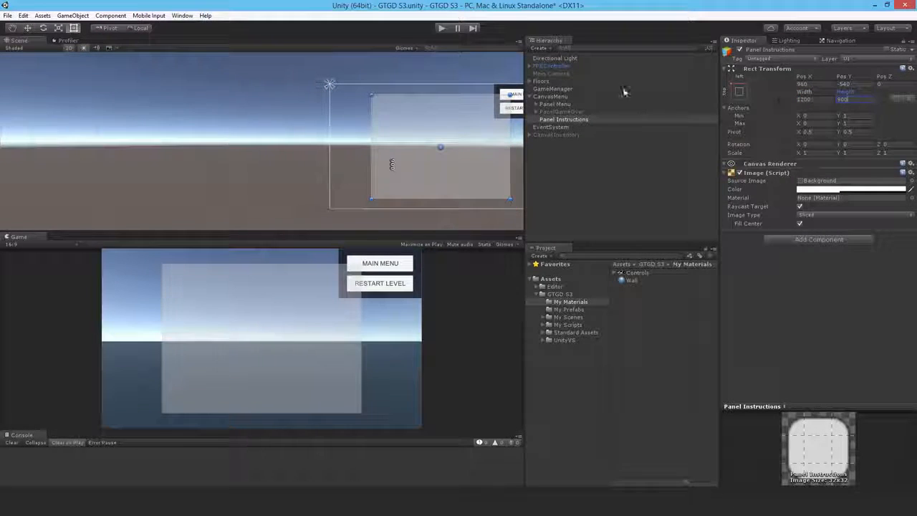
pyautogui.click(739, 91)
pyautogui.keyDown('alt'); pyautogui.click(773, 166); pyautogui.keyUp('alt')
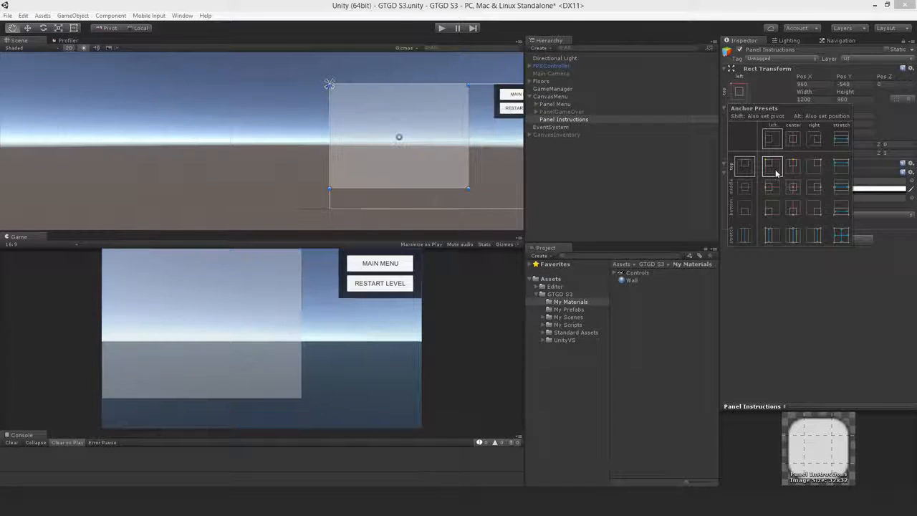
# Step: Set the instructions panel's image colour to RGB 20, 20, 20 with an alpha of 200
pyautogui.click(888, 189)
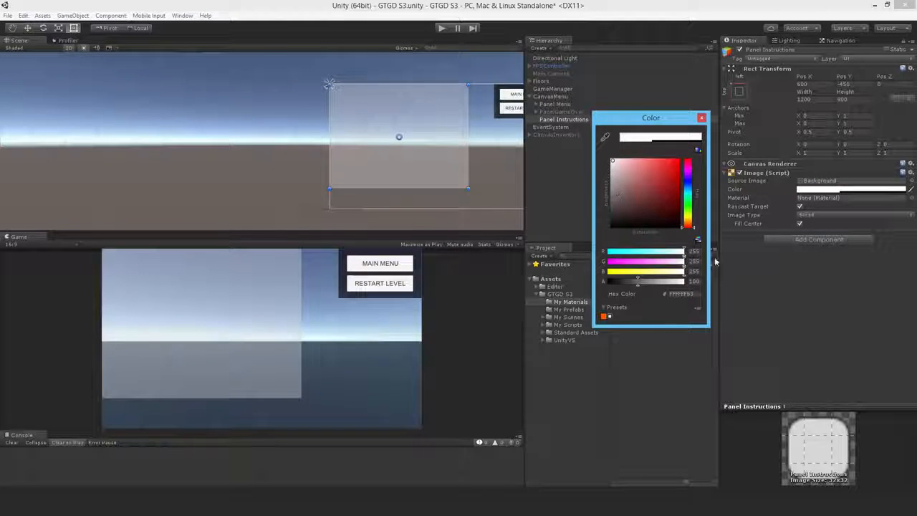
pyautogui.write('20')
pyautogui.press('Tab')
pyautogui.write('20')
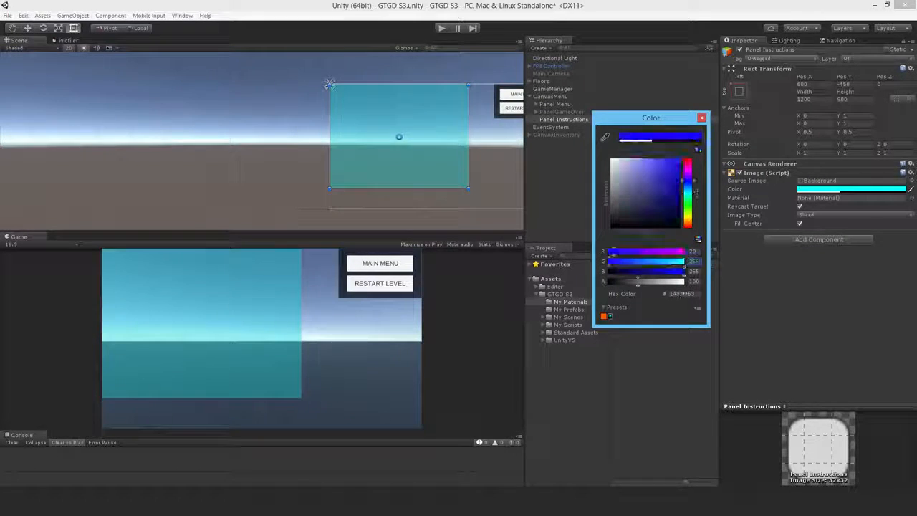
pyautogui.press('Tab')
pyautogui.write('20')
pyautogui.press('Tab')
pyautogui.write('200')
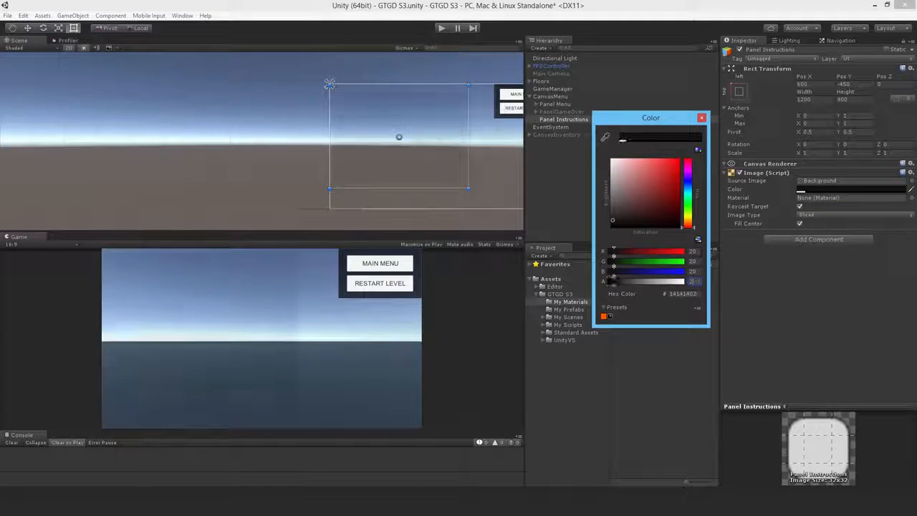
pyautogui.click(702, 118)
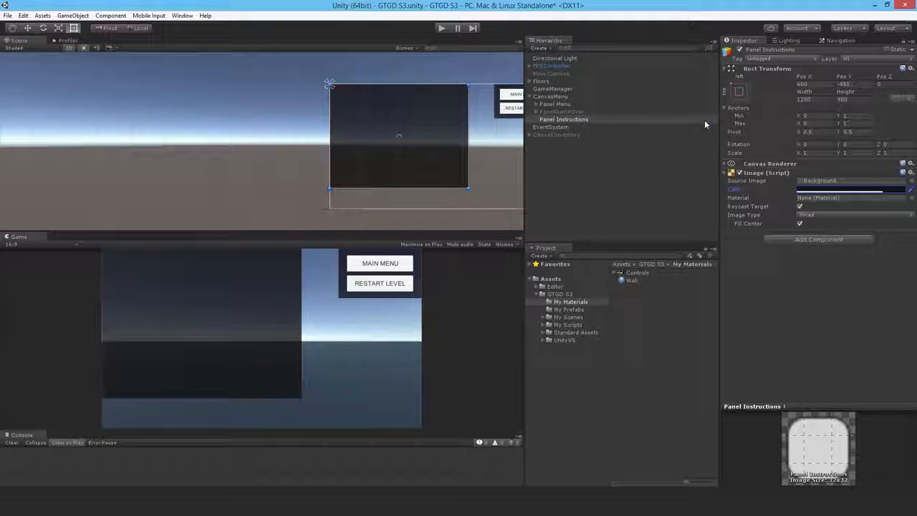
# Step: Add a UI Text object inside Panel Instructions with the content INSTRUCTIONS
pyautogui.rightClick(582, 123)
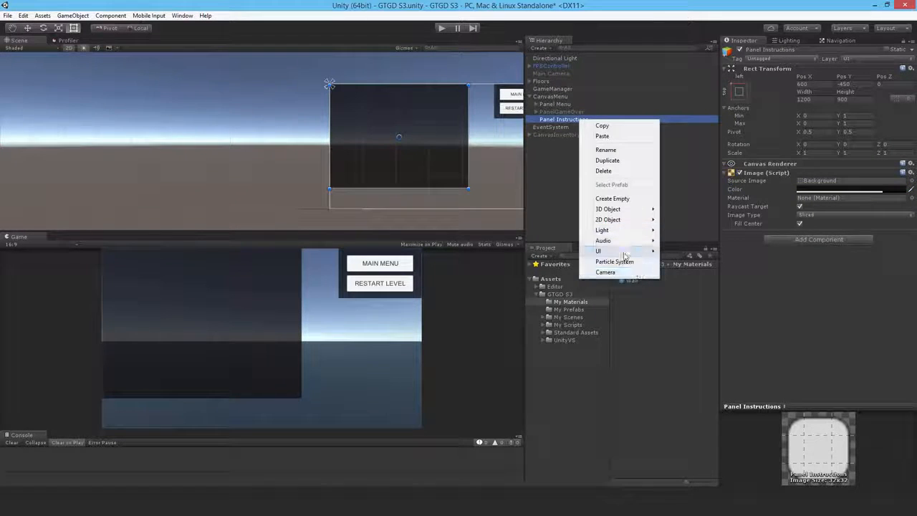
pyautogui.moveTo(624, 251)
pyautogui.click(679, 252)
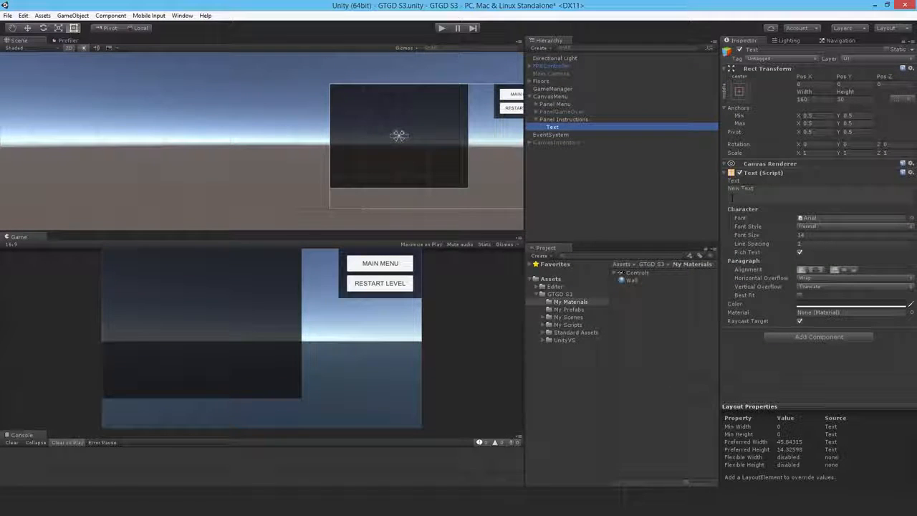
pyautogui.click(786, 191)
pyautogui.write('INS')
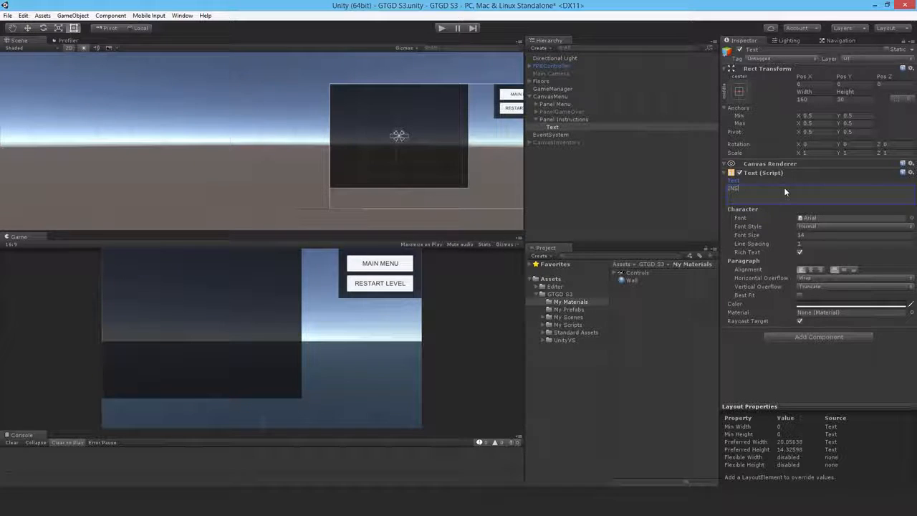
pyautogui.write('TRUCTIONS')
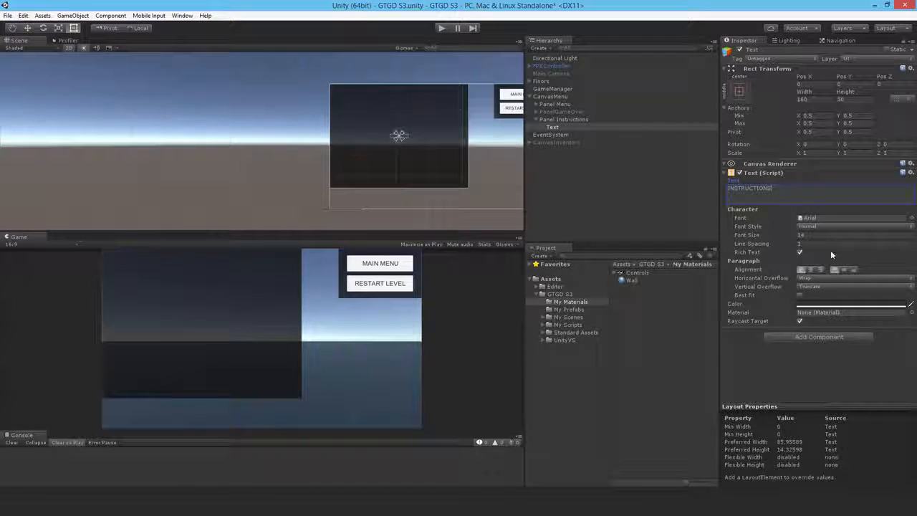
# Step: Enable Best Fit on the INSTRUCTIONS text, colour it white, and centre it horizontally and vertically
pyautogui.click(800, 295)
pyautogui.click(807, 321)
pyautogui.moveTo(640, 222); pyautogui.dragTo(466, 98)
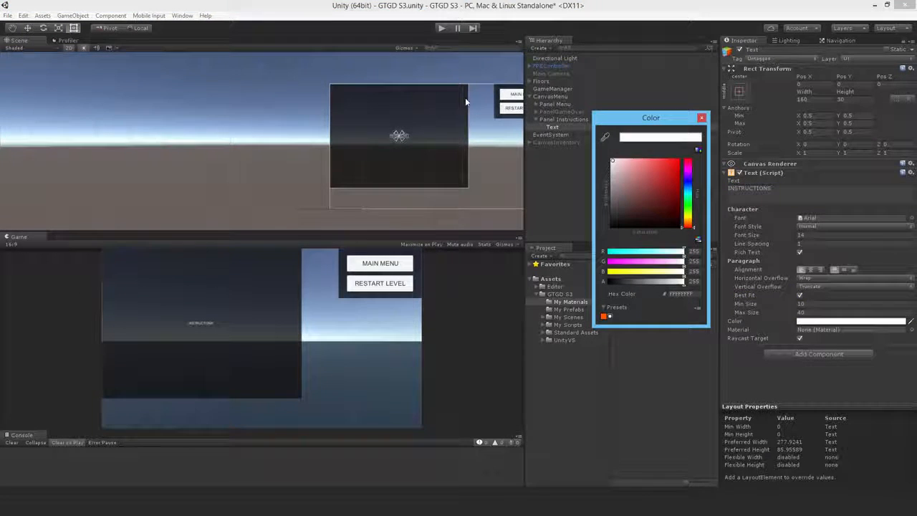
pyautogui.click(811, 270)
pyautogui.click(845, 270)
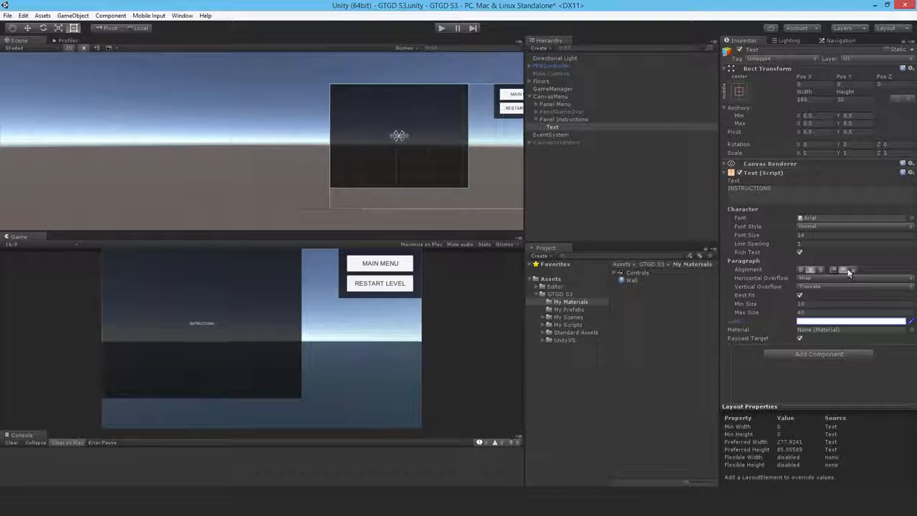
# Step: Stretch the INSTRUCTIONS text across the panel's top edge with a height of 100, aligned to that edge
pyautogui.click(740, 91)
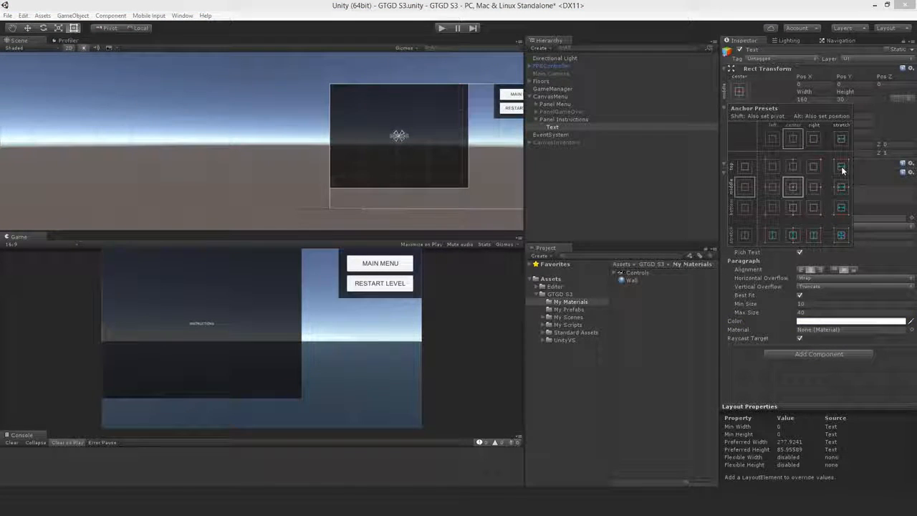
pyautogui.click(841, 167)
pyautogui.keyDown('alt'); pyautogui.keyDown('shift'); pyautogui.click(842, 170); pyautogui.keyUp('shift'); pyautogui.keyUp('alt')
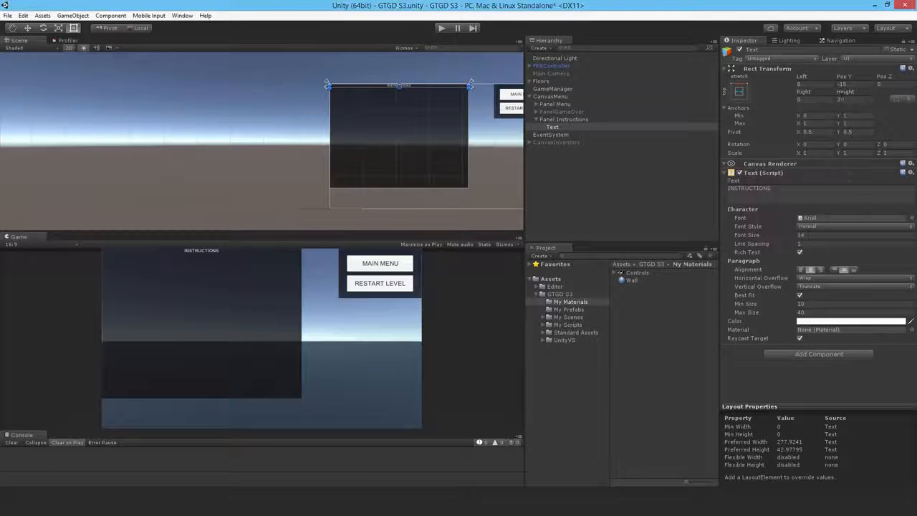
pyautogui.write('100')
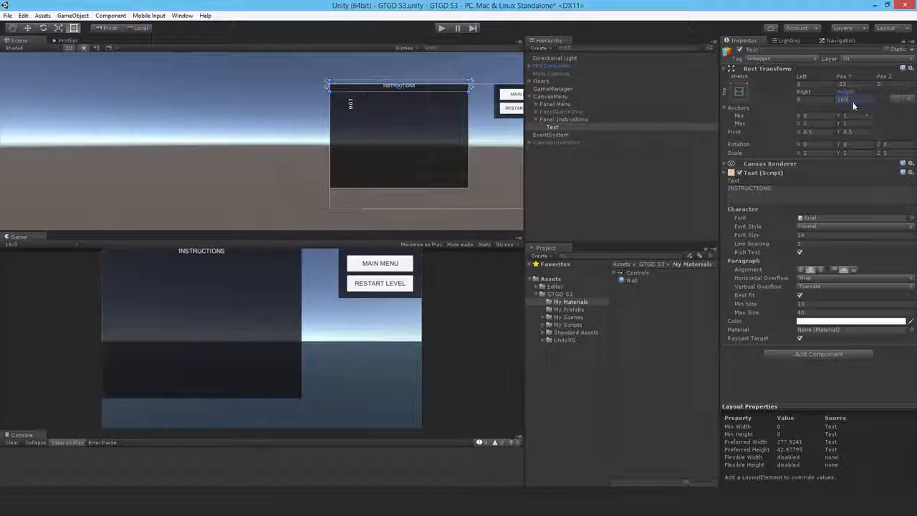
pyautogui.click(738, 90)
pyautogui.keyDown('alt'); pyautogui.click(841, 167); pyautogui.keyUp('alt')
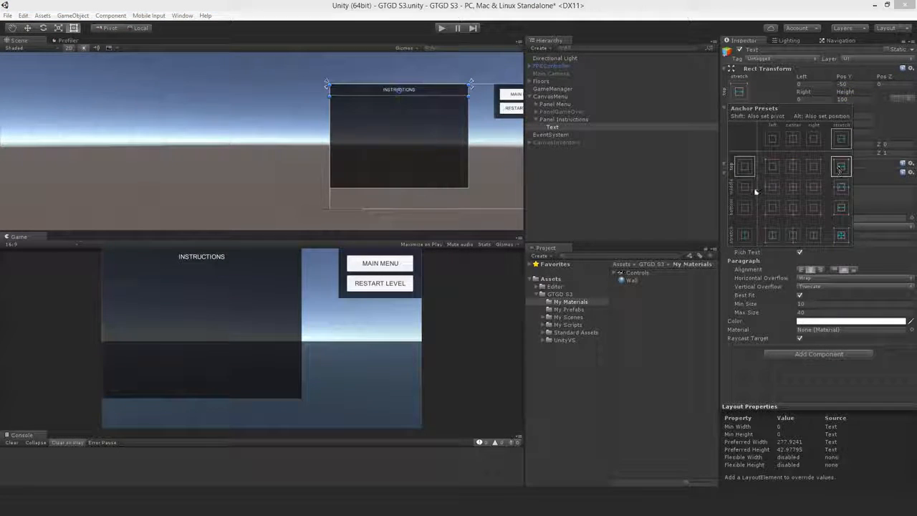
# Step: Add a UI Scroll View as a child of Panel Instructions
pyautogui.click(553, 126)
pyautogui.click(554, 119)
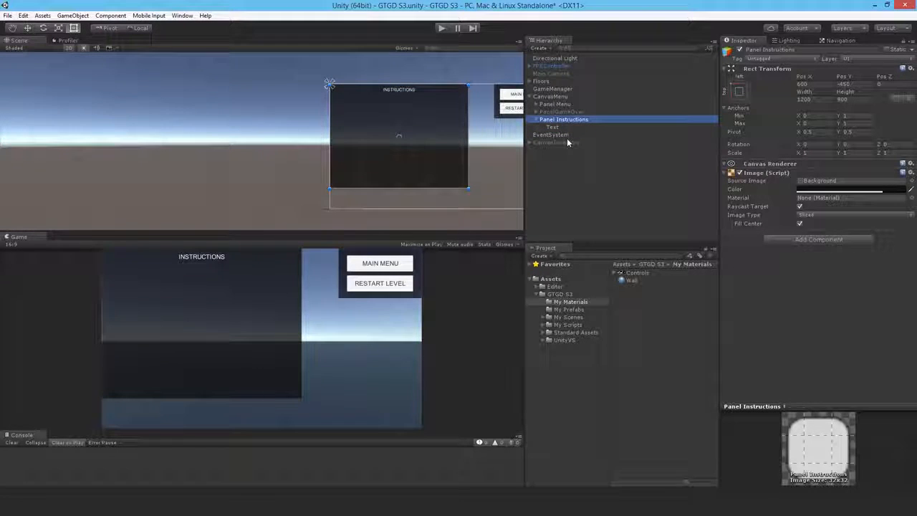
pyautogui.rightClick(565, 122)
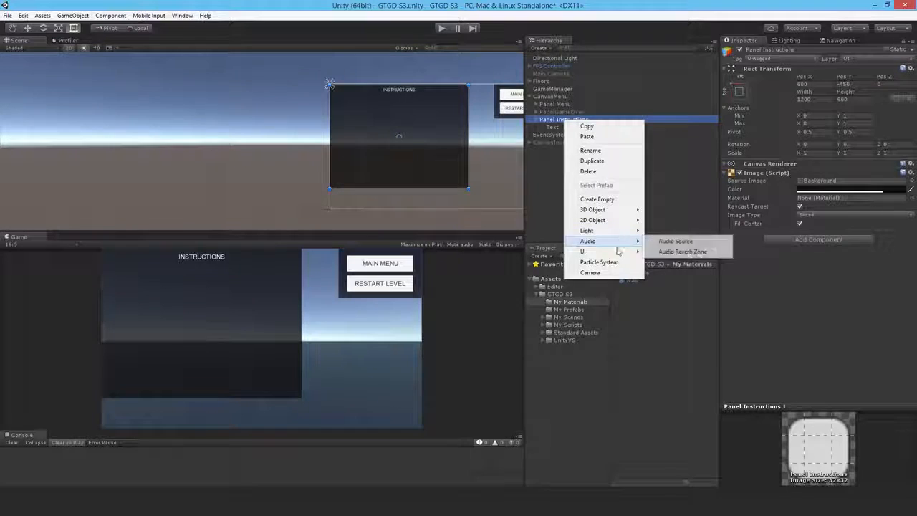
pyautogui.moveTo(617, 252)
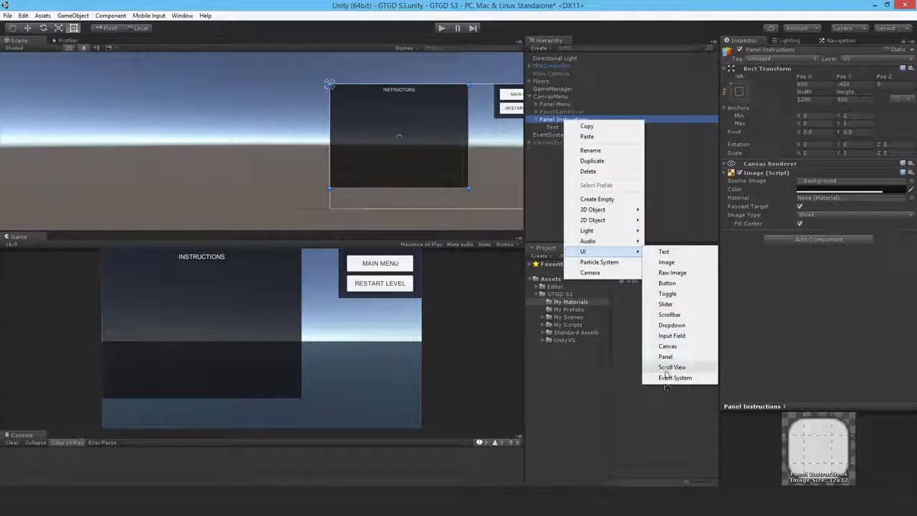
pyautogui.click(668, 366)
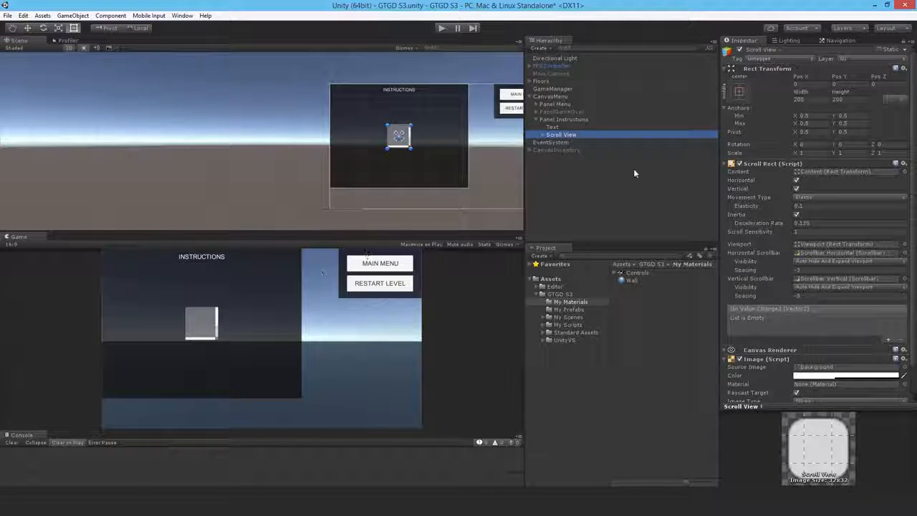
# Step: Stretch the Scroll View across the panel's bottom edge with a height of 800, aligned to that edge
pyautogui.click(739, 91)
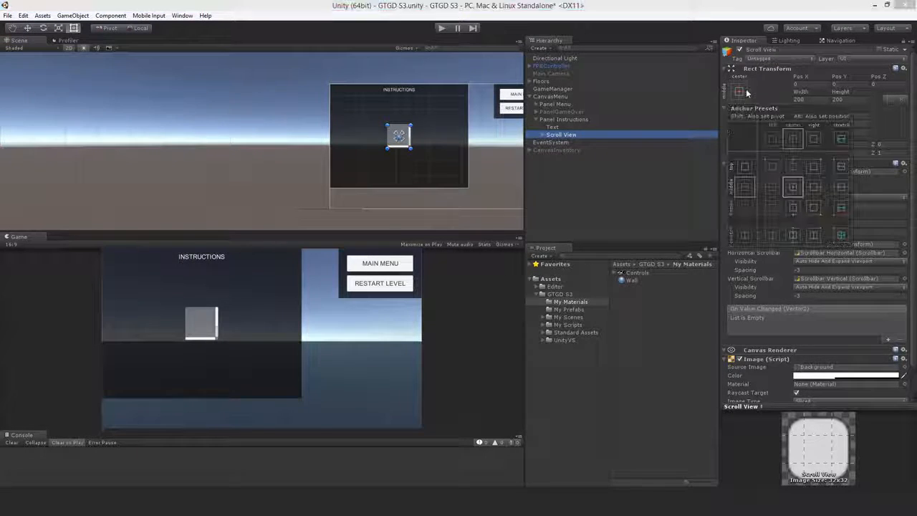
pyautogui.keyDown('alt'); pyautogui.click(841, 208); pyautogui.keyUp('alt')
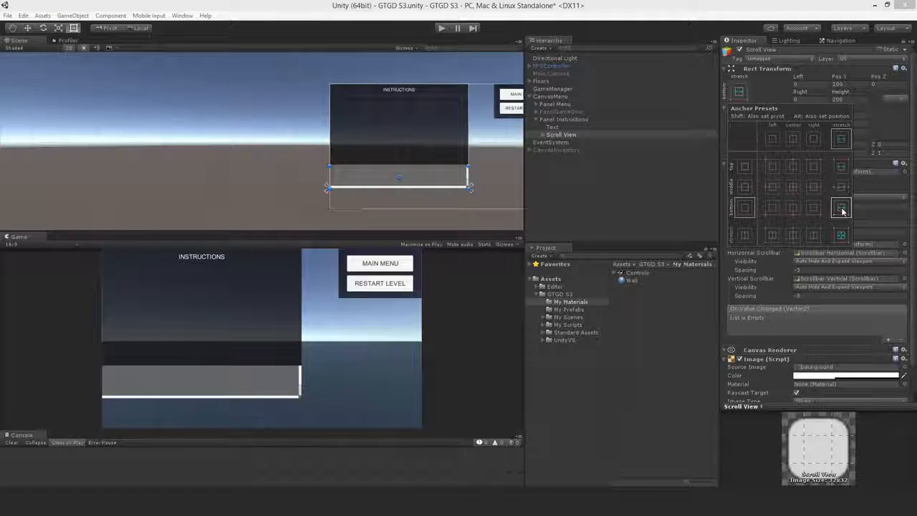
pyautogui.click(837, 99)
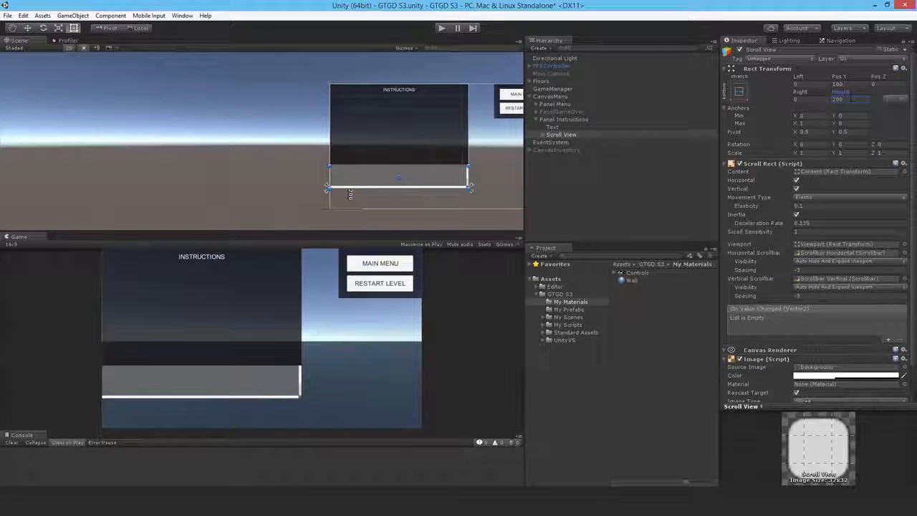
pyautogui.write('800')
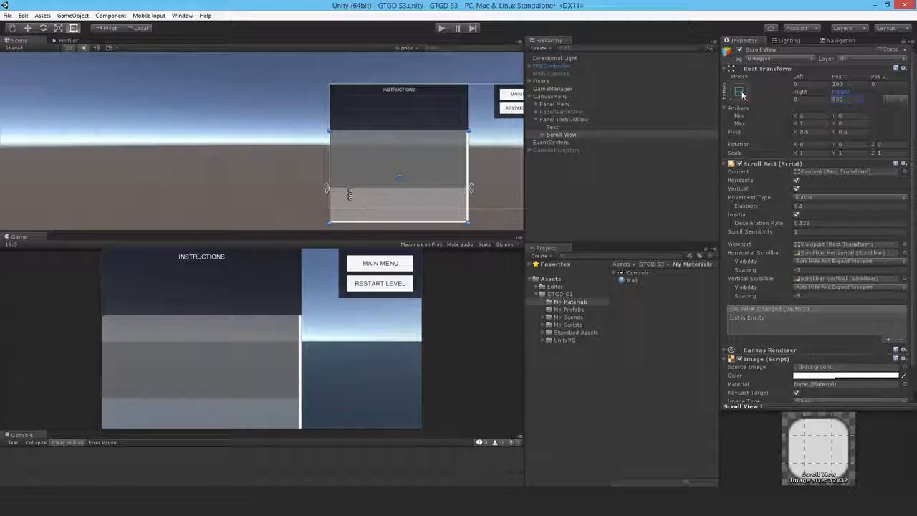
pyautogui.click(739, 92)
pyautogui.click(841, 208)
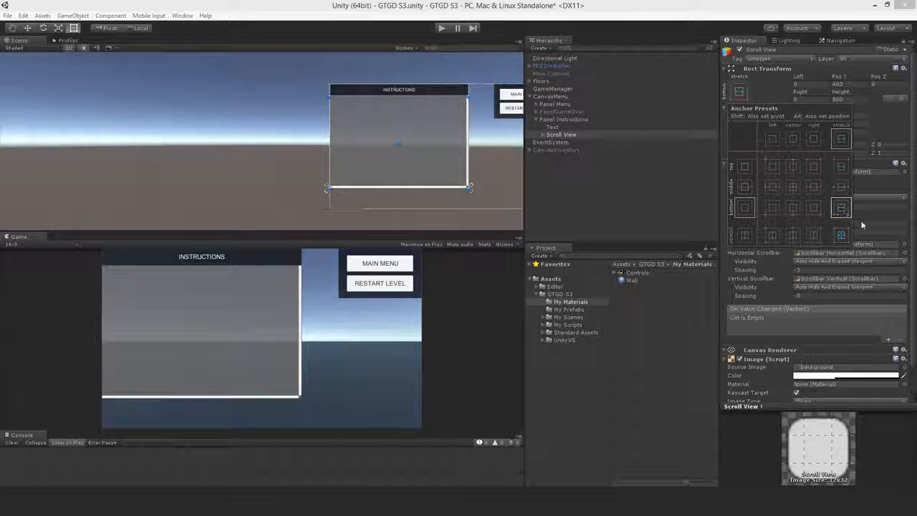
pyautogui.click(668, 197)
# Step: Turn off horizontal scrolling on the Scroll View and set its image colour to RGB 40, 40, 40 with alpha 200
pyautogui.click(796, 180)
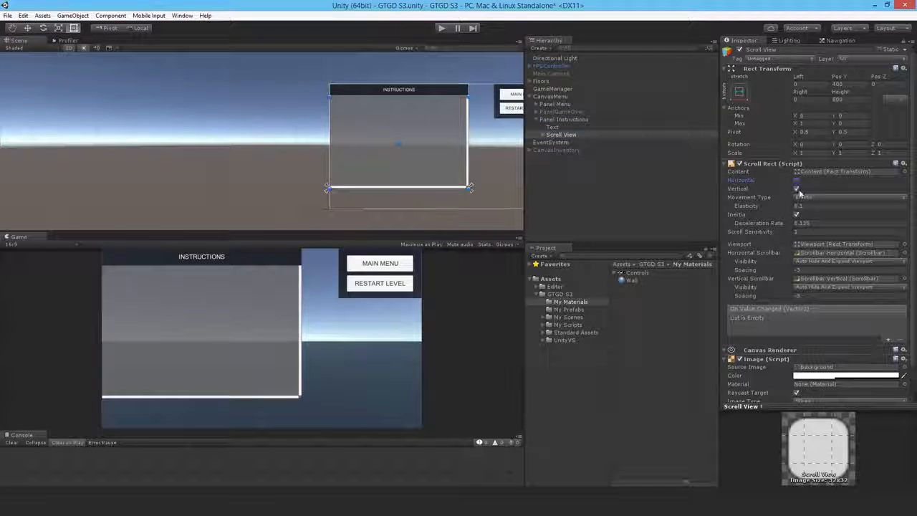
pyautogui.click(810, 375)
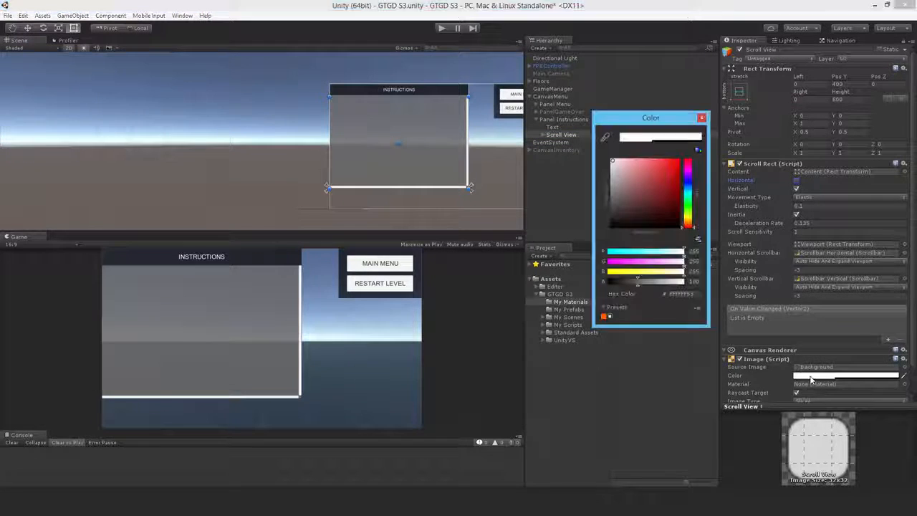
pyautogui.click(694, 251)
pyautogui.write('40')
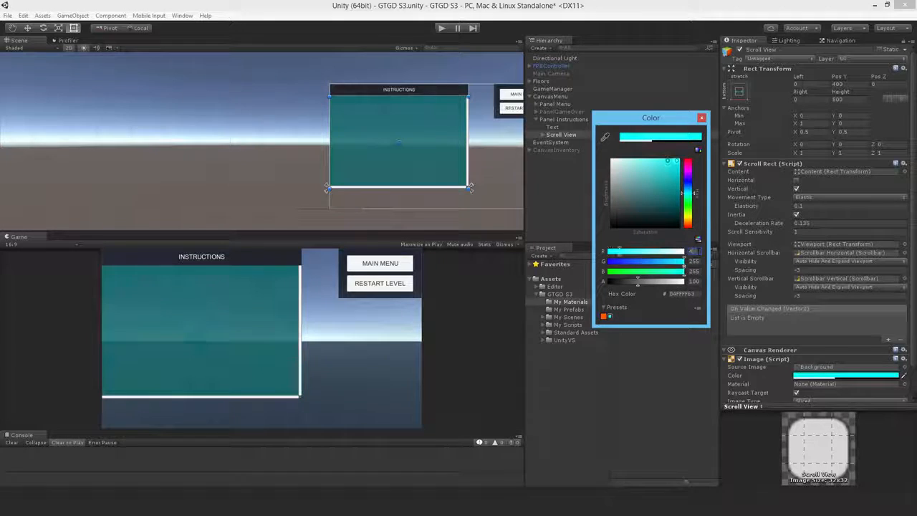
pyautogui.press('Tab')
pyautogui.write('40')
pyautogui.press('Tab')
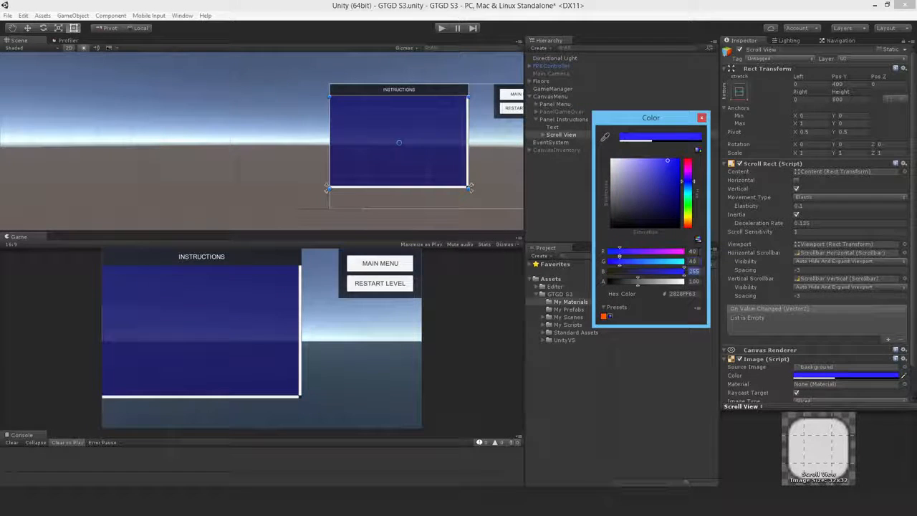
pyautogui.write('40')
pyautogui.press('Tab')
pyautogui.write('200')
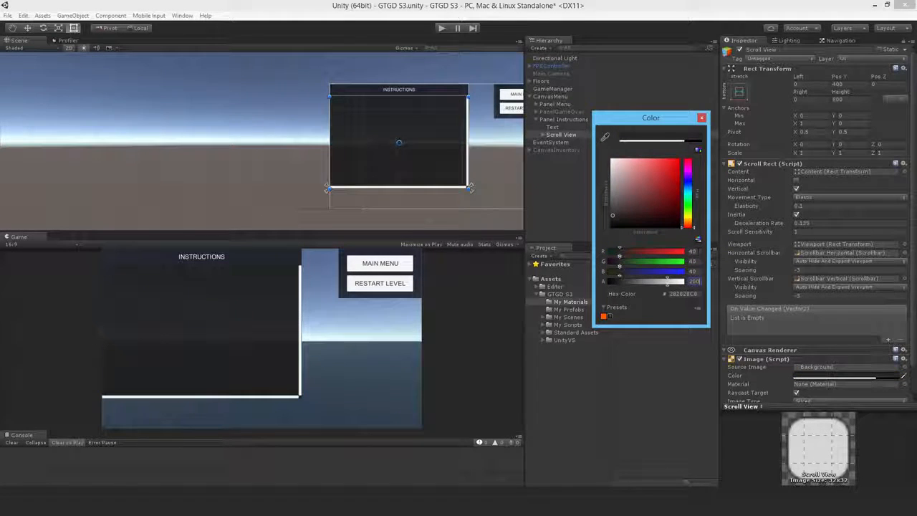
pyautogui.click(703, 118)
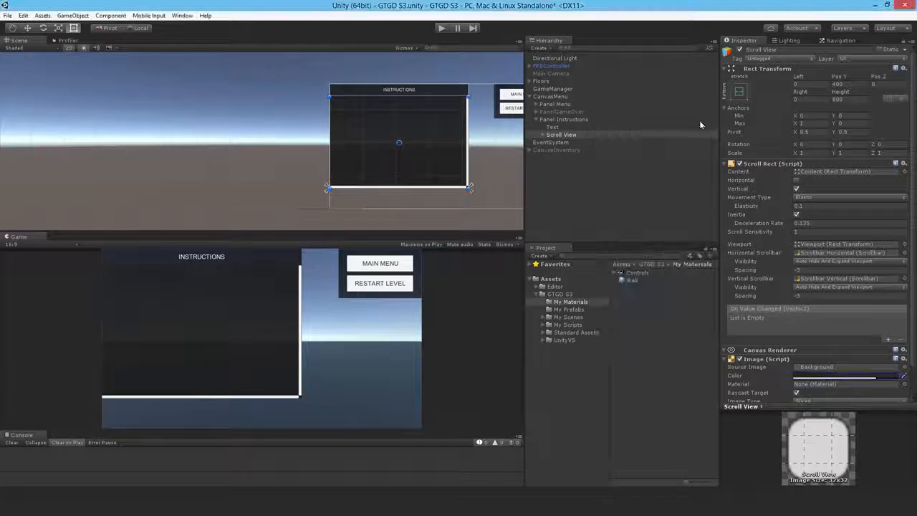
# Step: Add a UI Text as a child of the Content object inside the Scroll View's Viewport
pyautogui.click(542, 134)
pyautogui.click(549, 143)
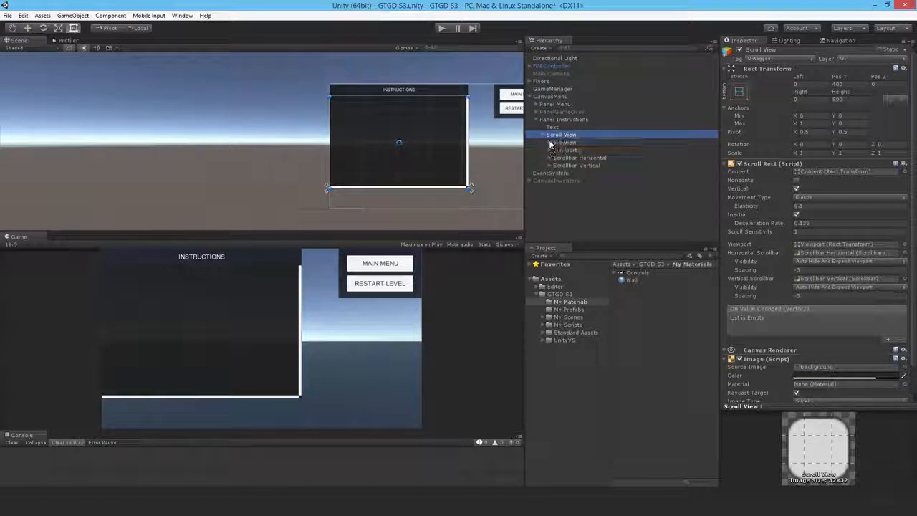
pyautogui.click(566, 143)
pyautogui.click(570, 150)
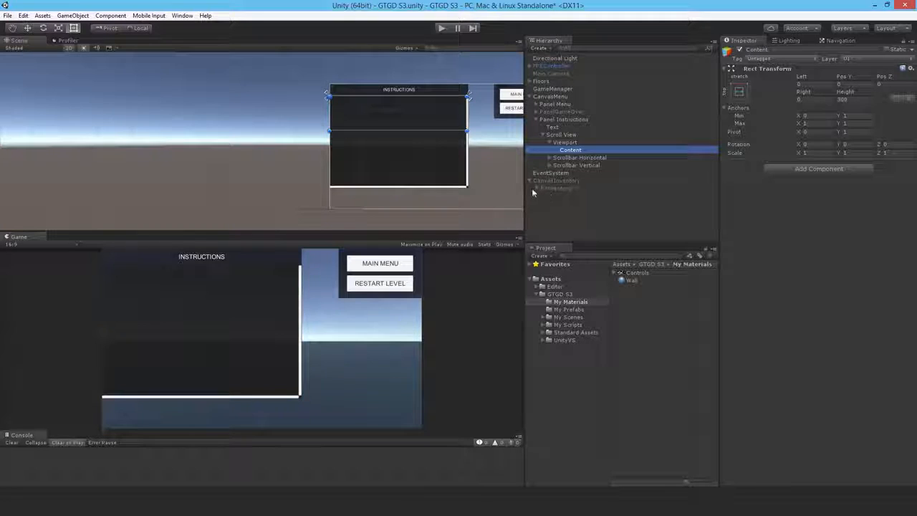
pyautogui.click(536, 187)
pyautogui.click(529, 181)
pyautogui.rightClick(568, 151)
pyautogui.moveTo(619, 281)
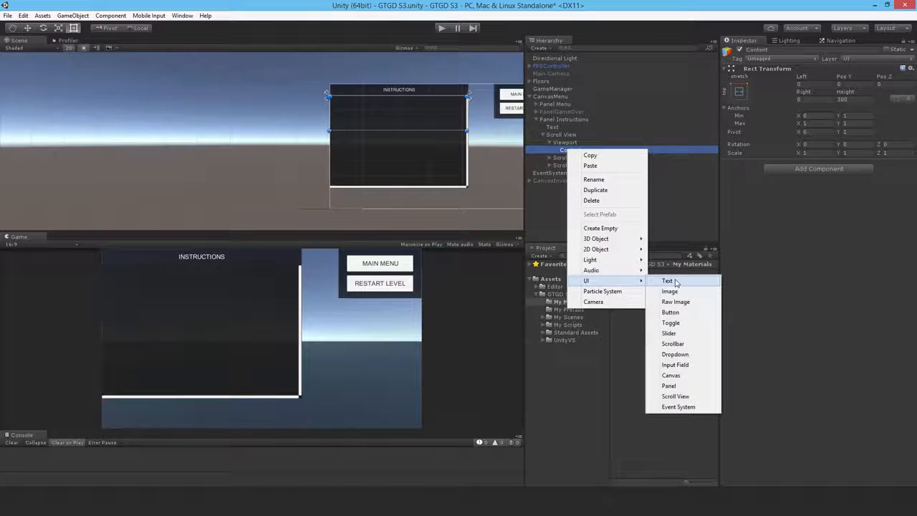
pyautogui.click(675, 281)
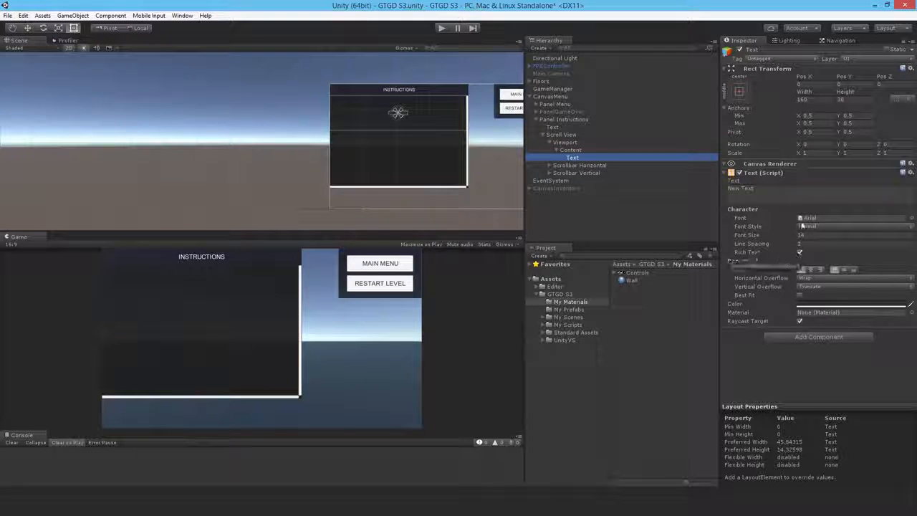
# Step: Set the new text to "Welcome to GTGD S3!", a blank line, and "Press escape to toggle this menu."
pyautogui.click(779, 189)
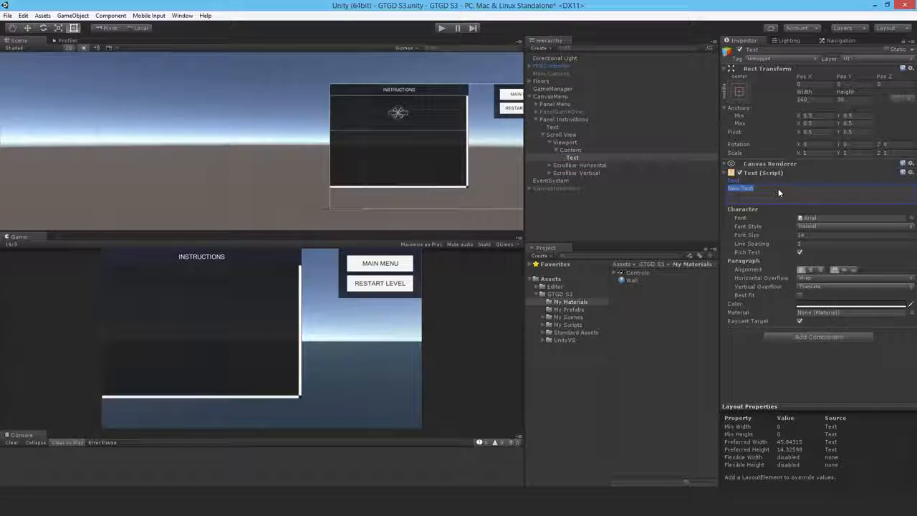
pyautogui.write('Welcome')
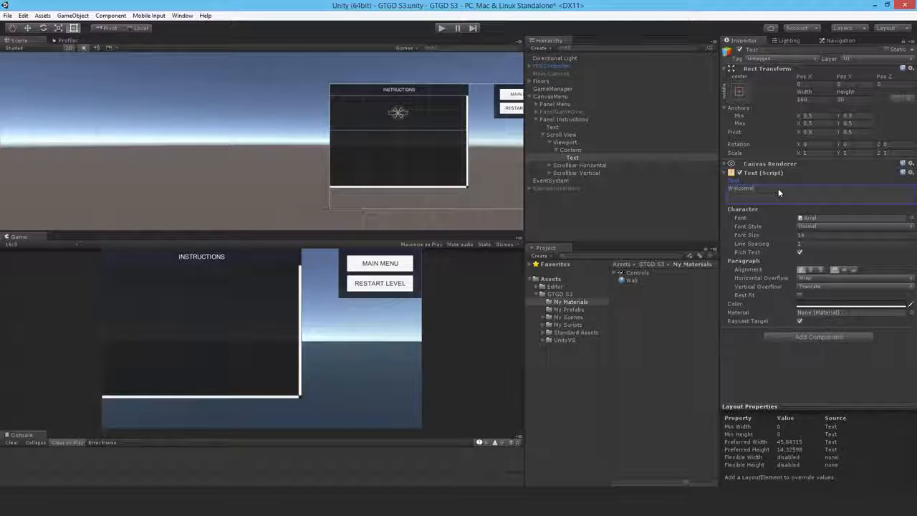
pyautogui.write(' to GTGD S3')
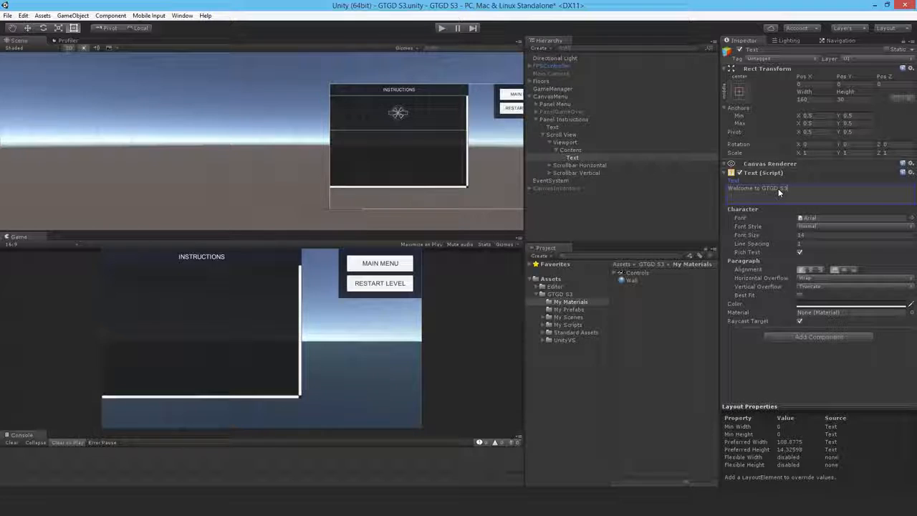
pyautogui.write('!')
pyautogui.press('Return')
pyautogui.press('Return')
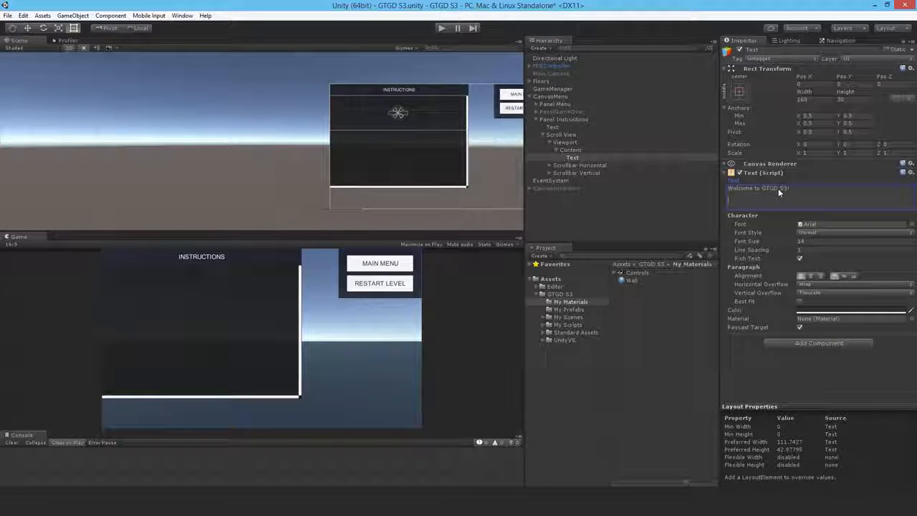
pyautogui.write('Press escape to toggle th')
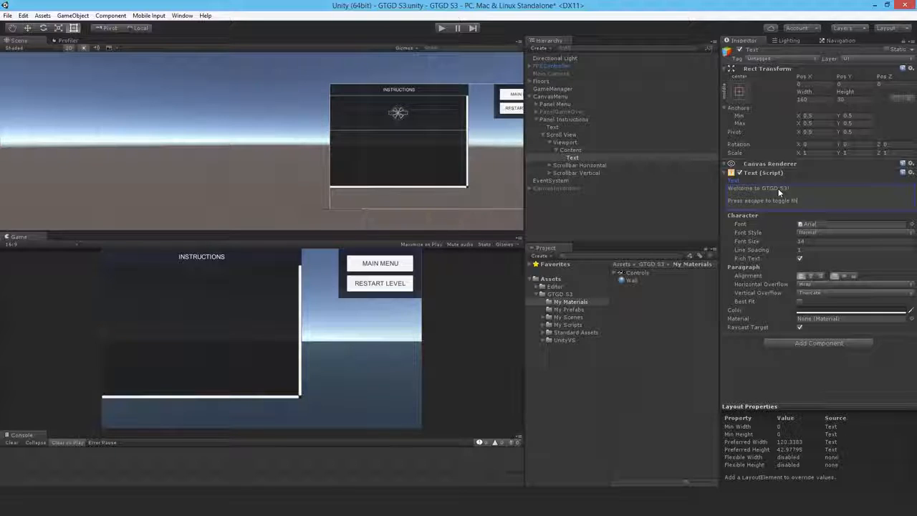
pyautogui.write('is menu.')
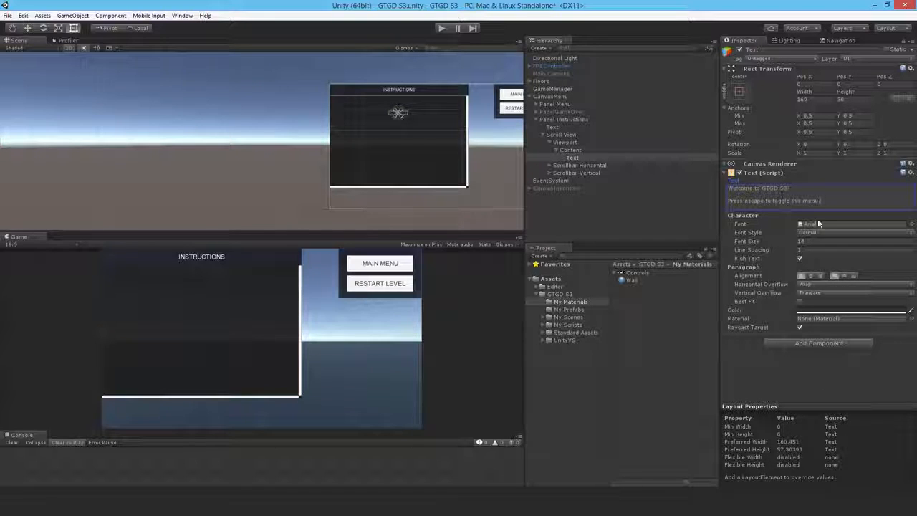
# Step: Colour the welcome text white, enable Best Fit, and set its size to 900 wide by 200 high
pyautogui.click(809, 312)
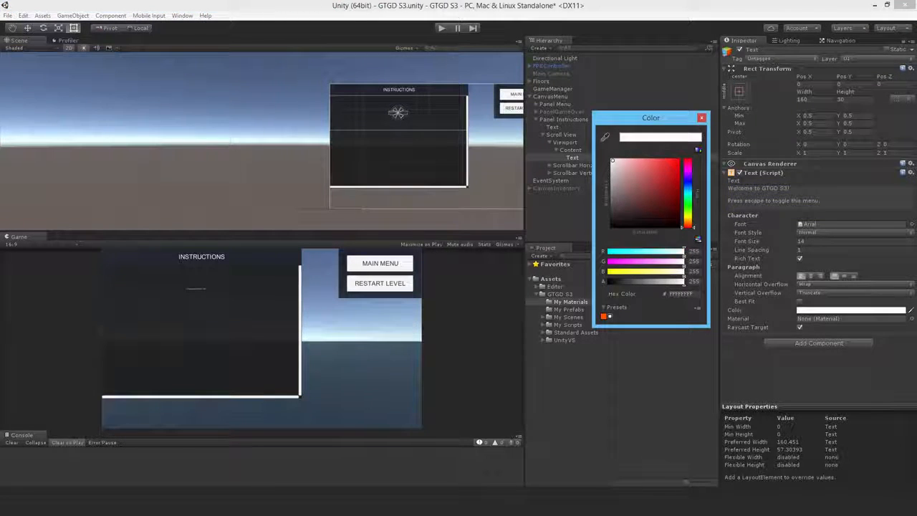
pyautogui.click(800, 301)
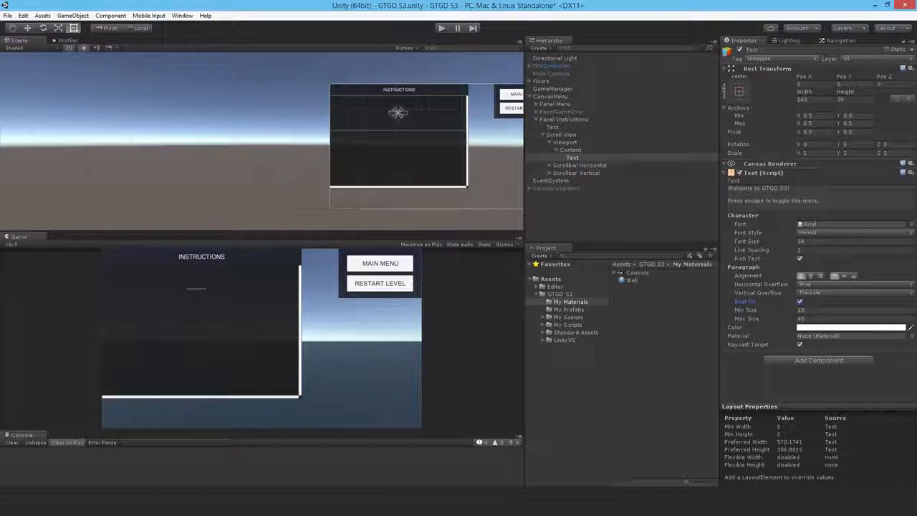
pyautogui.click(852, 99)
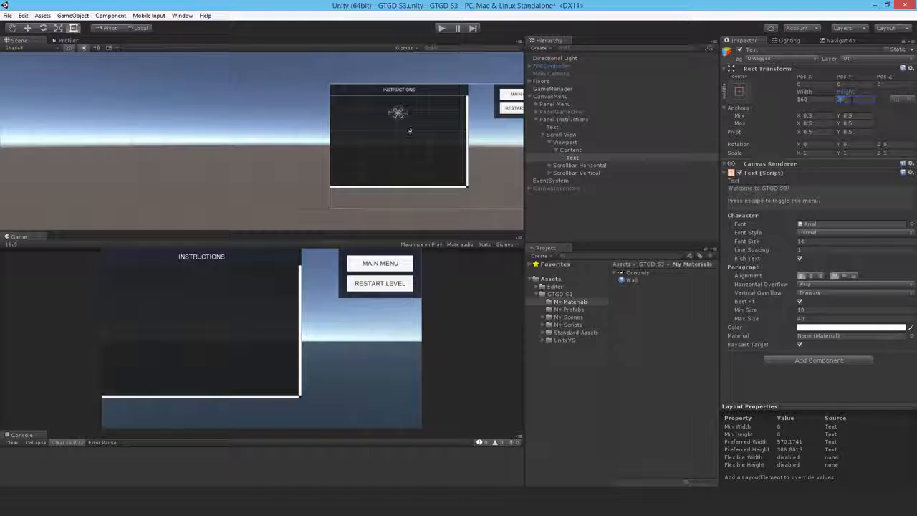
pyautogui.write('200')
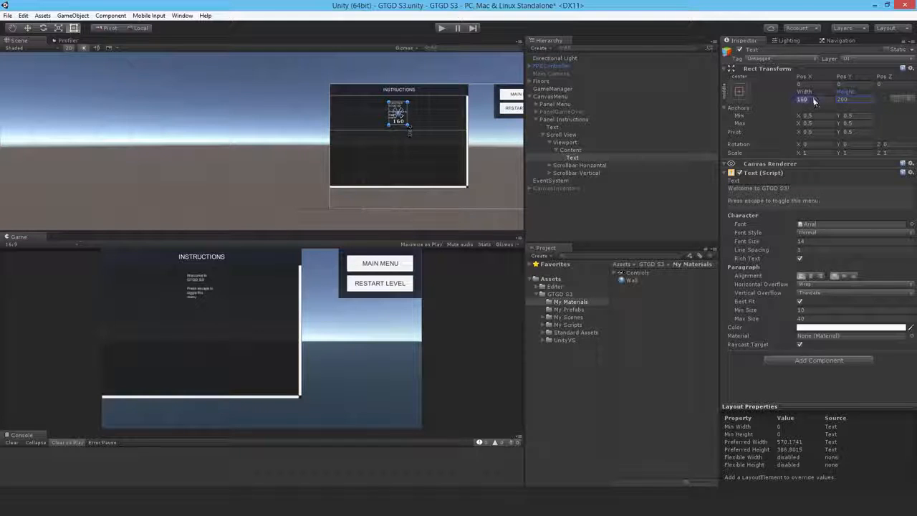
pyautogui.write('900')
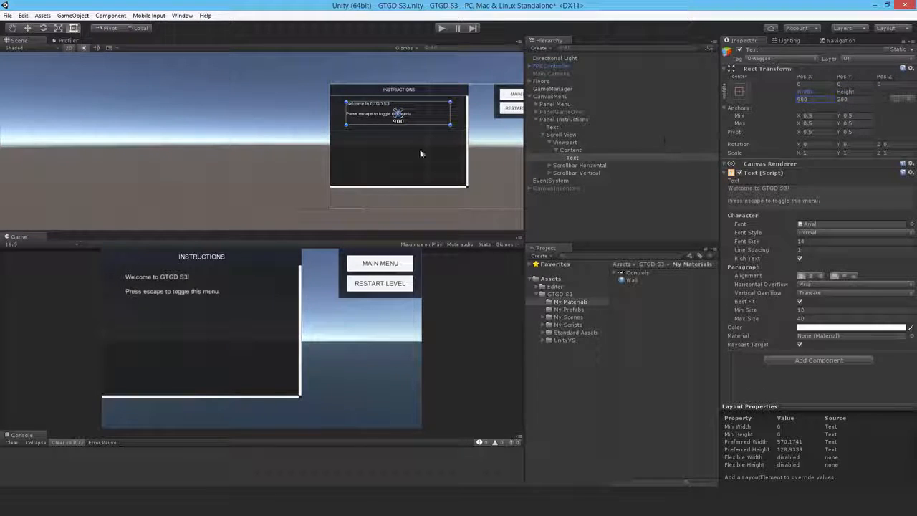
# Step: Add a UI Image under Content with the Controls sprite as its source and Preserve Aspect enabled
pyautogui.rightClick(579, 150)
pyautogui.moveTo(609, 279)
pyautogui.click(704, 290)
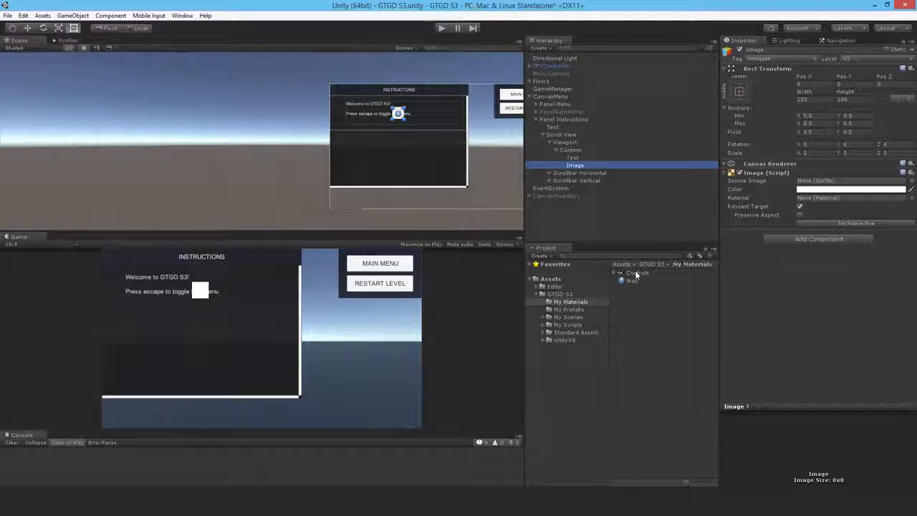
pyautogui.moveTo(637, 274); pyautogui.dragTo(811, 185)
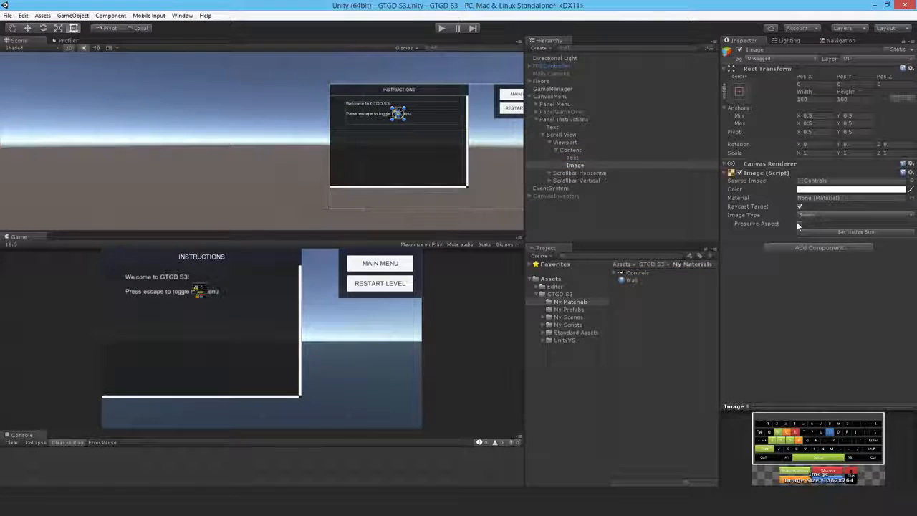
pyautogui.click(800, 224)
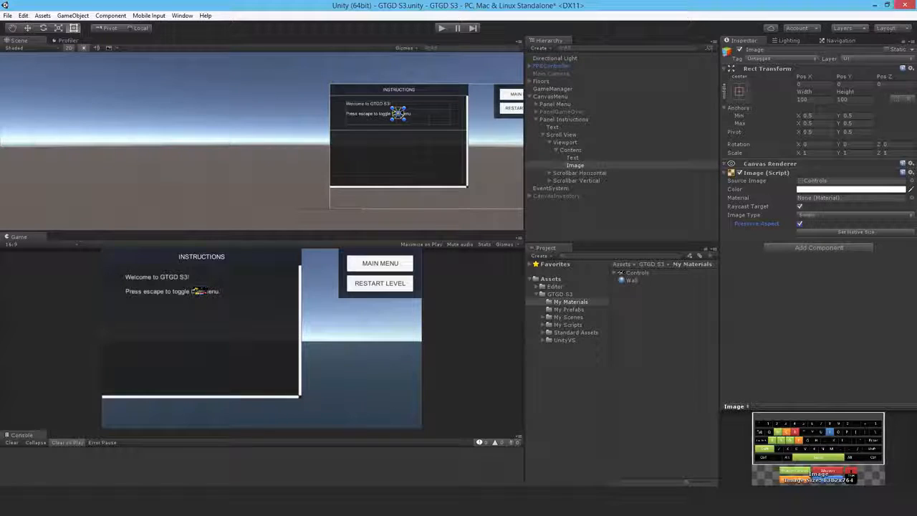
# Step: Size the controls image to 1000 by 900 and move it below the welcome text, at about -498 in Y
pyautogui.click(824, 102)
pyautogui.write('1000')
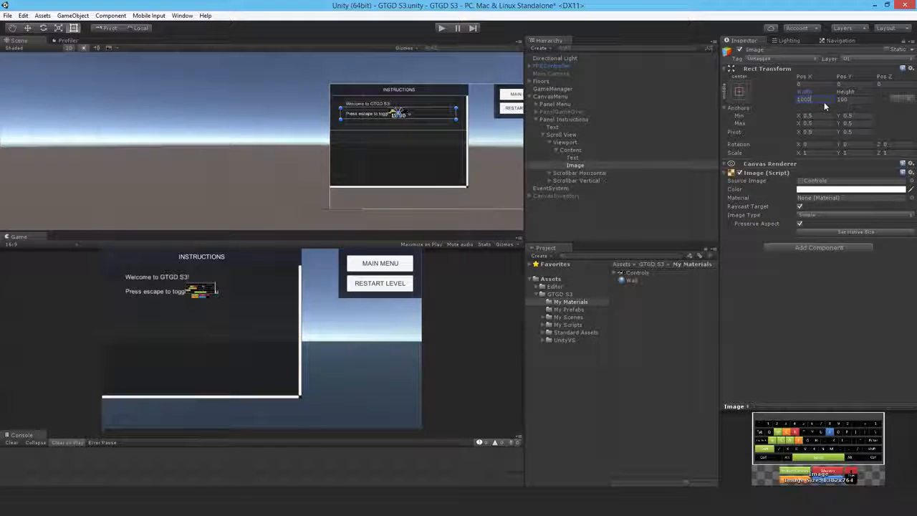
pyautogui.click(858, 99)
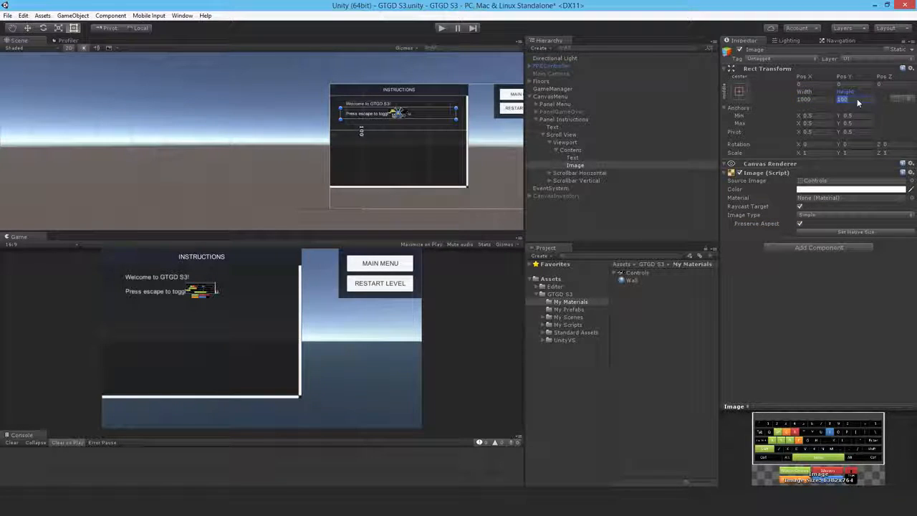
pyautogui.write('900')
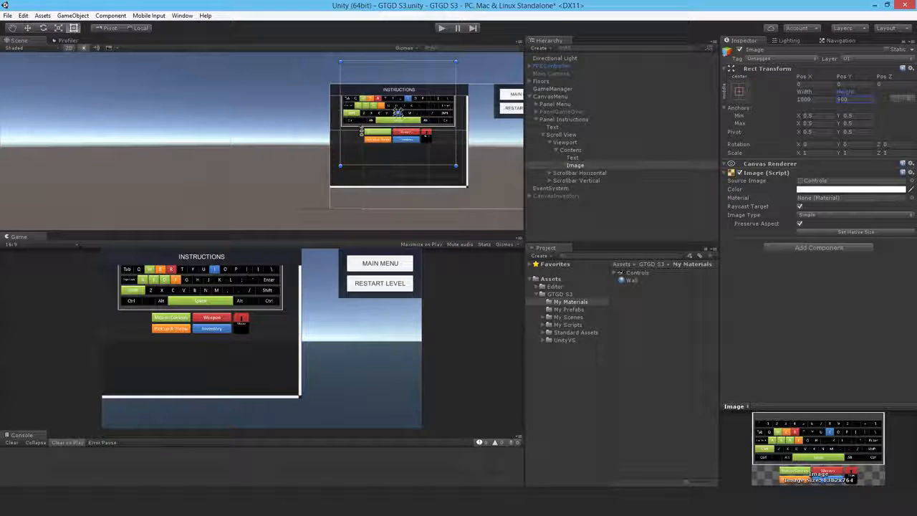
pyautogui.moveTo(365, 119); pyautogui.dragTo(364, 173)
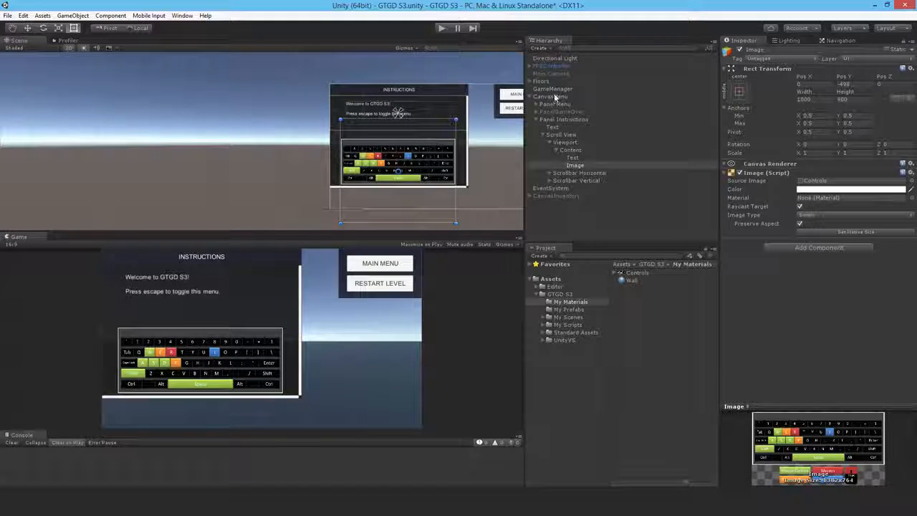
# Step: Deactivate CanvasMenu and run the game to test scrolling the instructions content, ending with play mode stopped
pyautogui.click(554, 96)
pyautogui.click(740, 50)
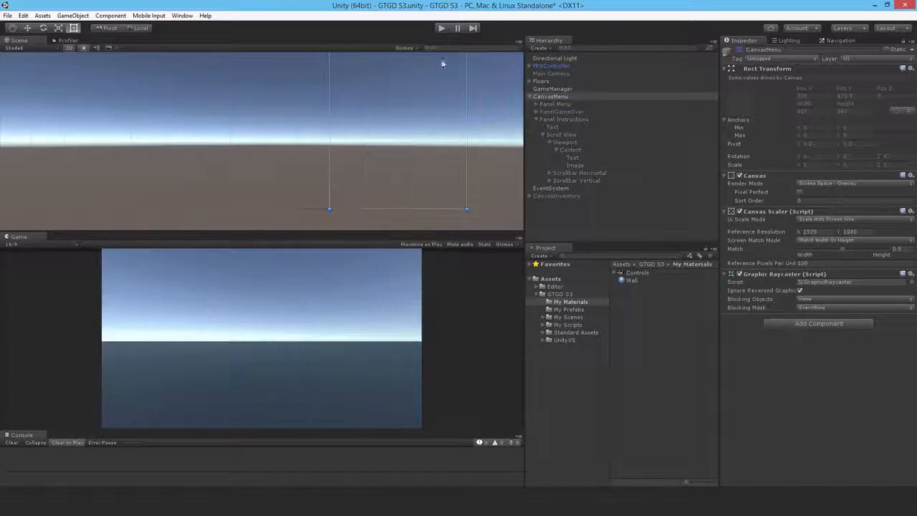
pyautogui.click(441, 29)
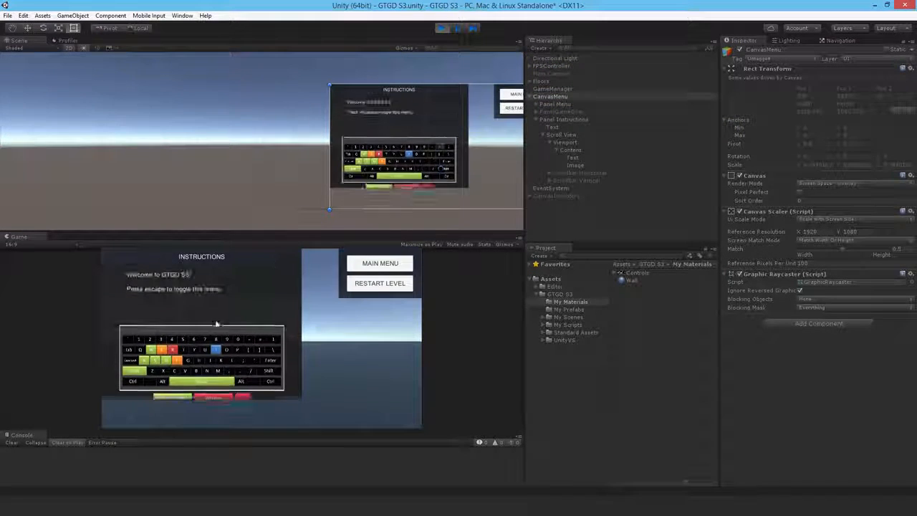
pyautogui.moveTo(180, 233)
pyautogui.mouseDown()
pyautogui.moveTo(179, 248)
pyautogui.moveTo(180, 234)
pyautogui.mouseUp()
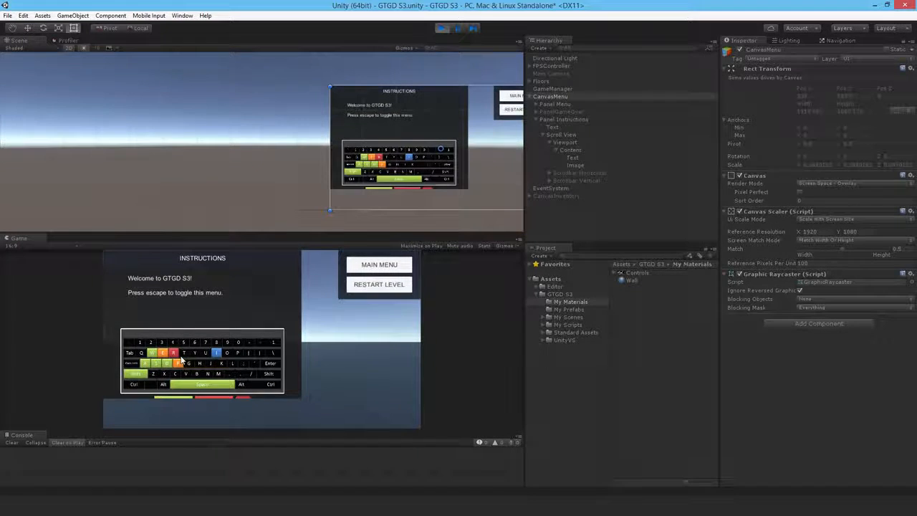
pyautogui.scroll(-3, 199, 330)
pyautogui.click(442, 29)
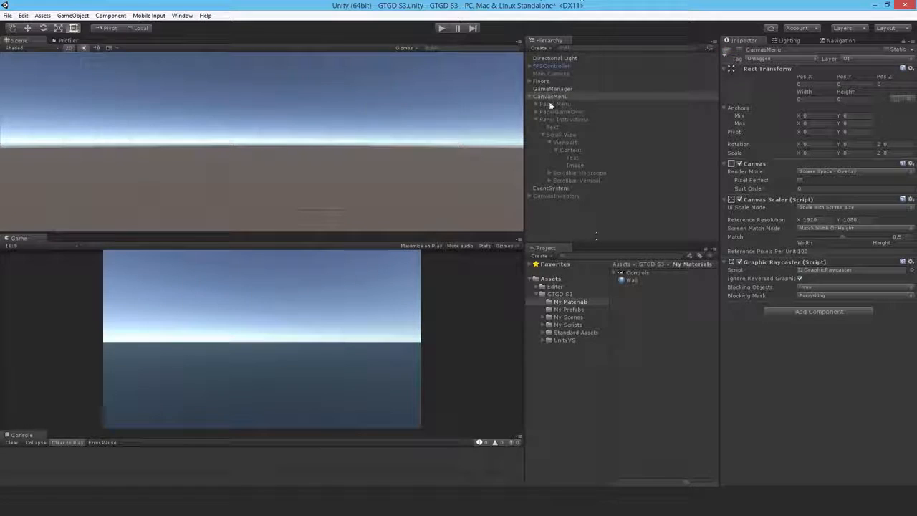
# Step: Reactivate CanvasMenu and add a Layout Element component to the welcome text under Content
pyautogui.click(740, 49)
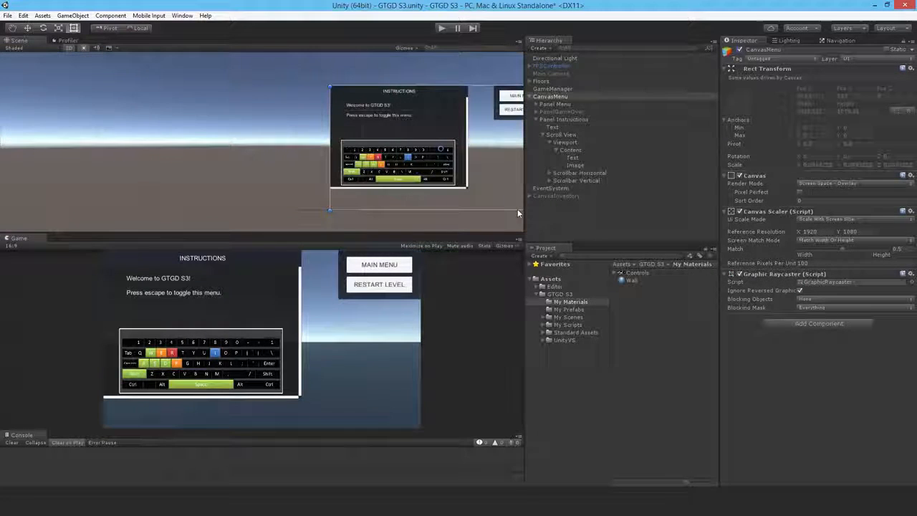
pyautogui.click(578, 158)
pyautogui.click(839, 362)
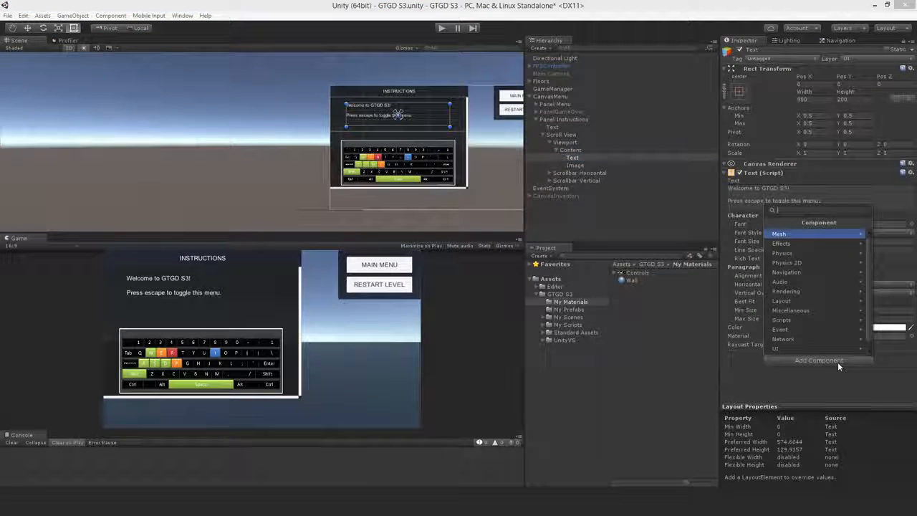
pyautogui.write('layout')
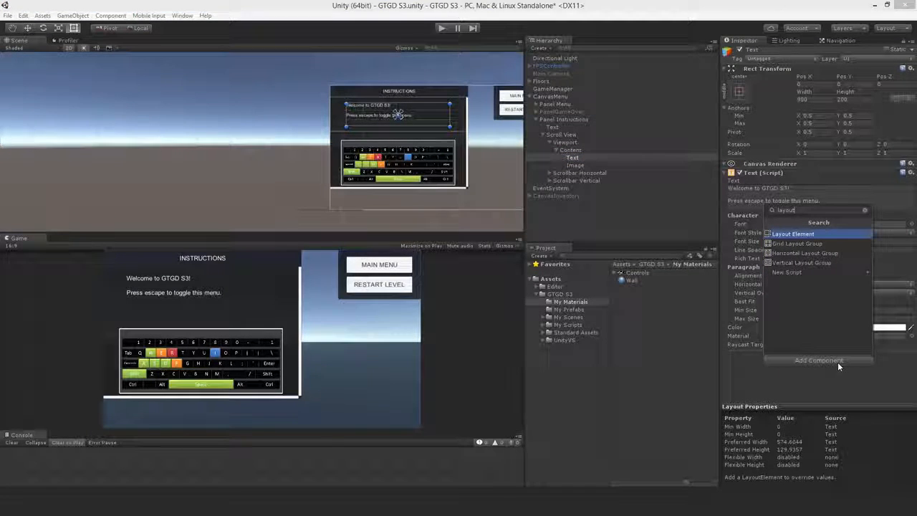
pyautogui.press('Return')
pyautogui.scroll(-1, 817, 286)
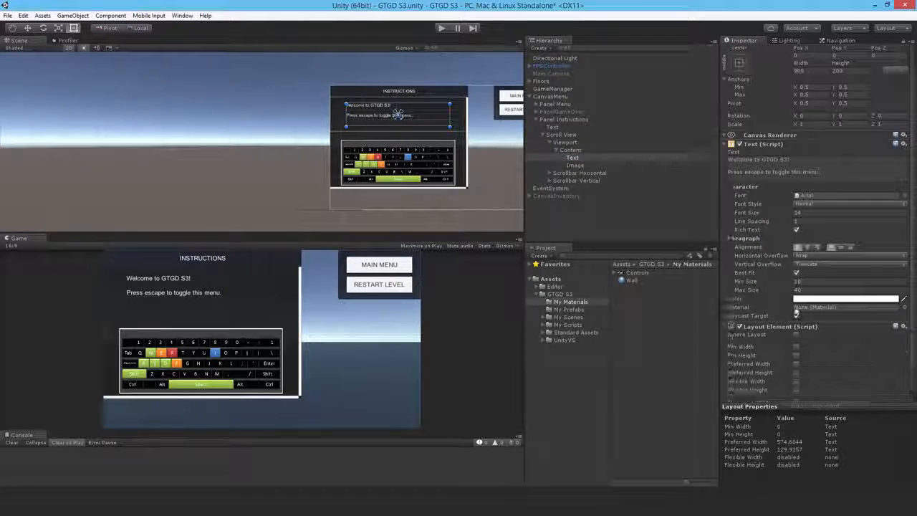
# Step: Enable Min Width and Min Height on the welcome text's Layout Element and set them to 1000 and 200
pyautogui.click(796, 335)
pyautogui.click(796, 344)
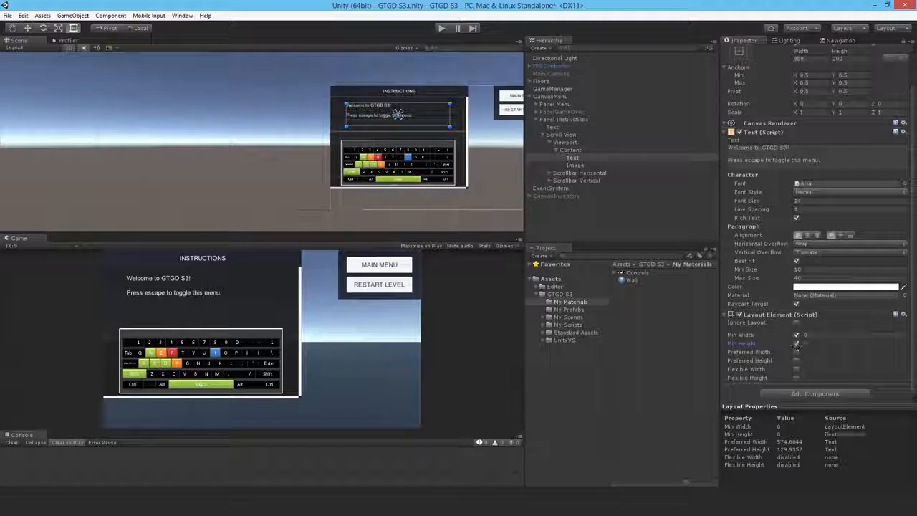
pyautogui.click(820, 335)
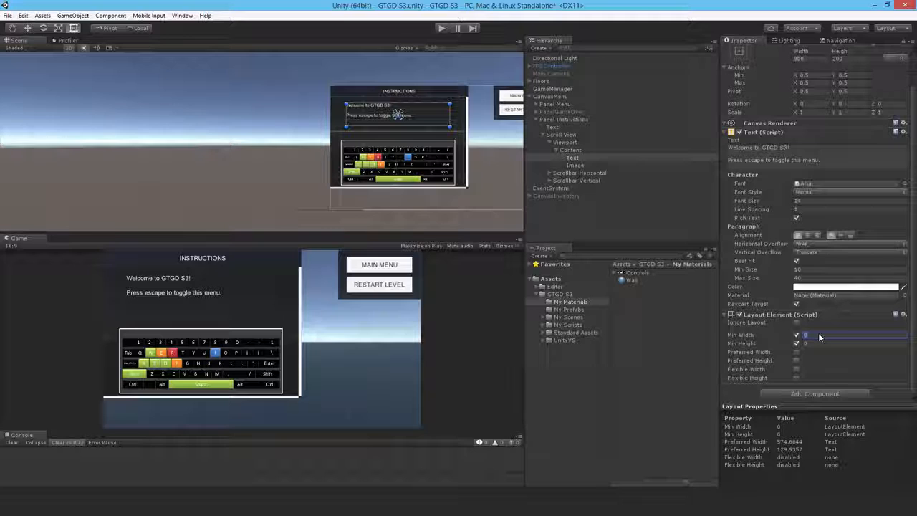
pyautogui.write('1000')
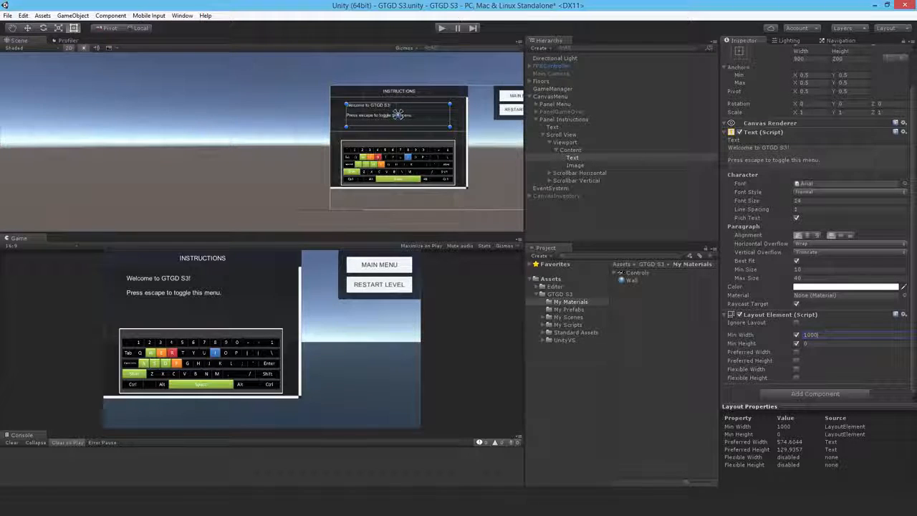
pyautogui.click(820, 344)
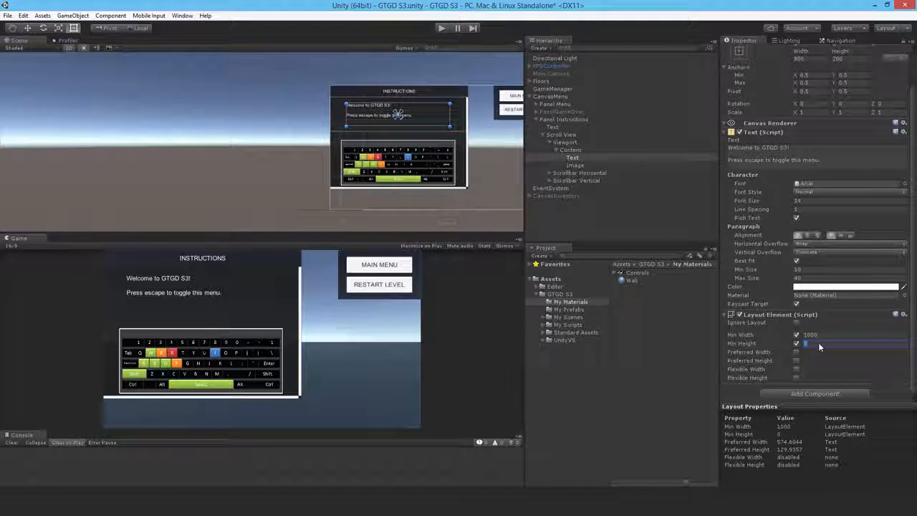
pyautogui.write('200')
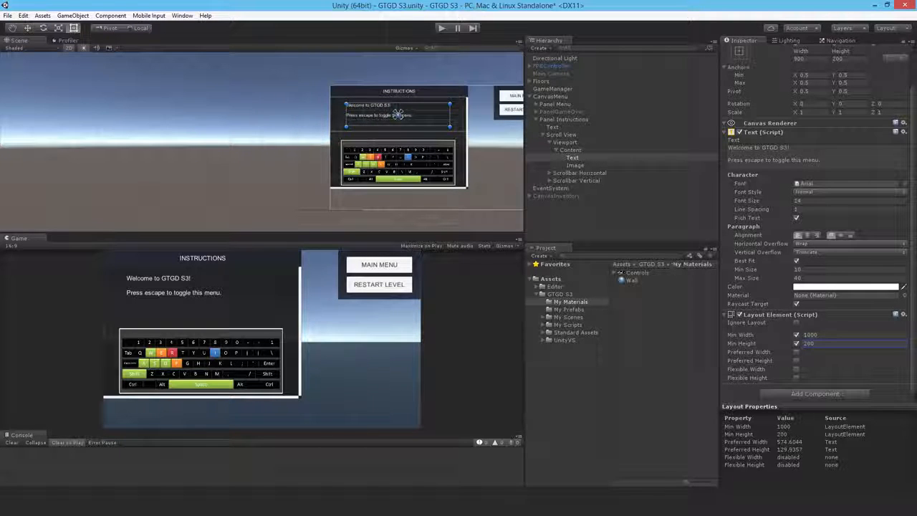
pyautogui.doubleClick(810, 343)
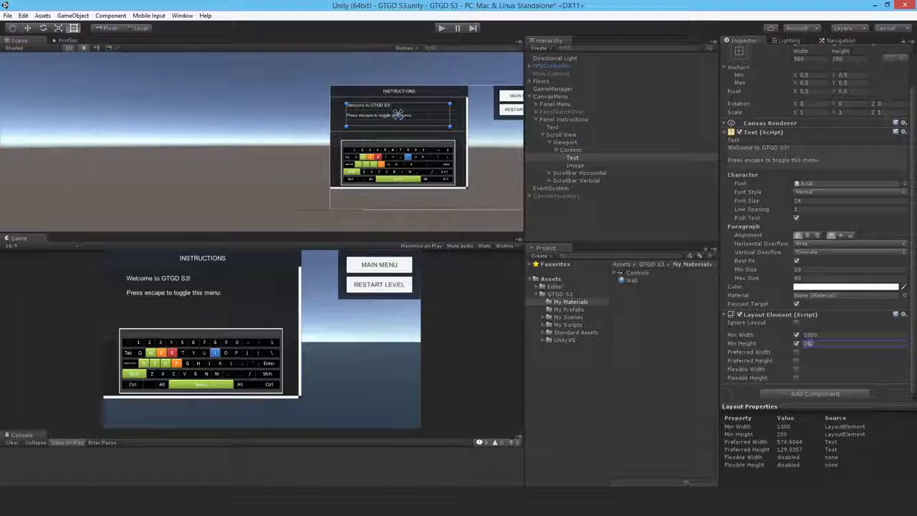
pyautogui.write('200')
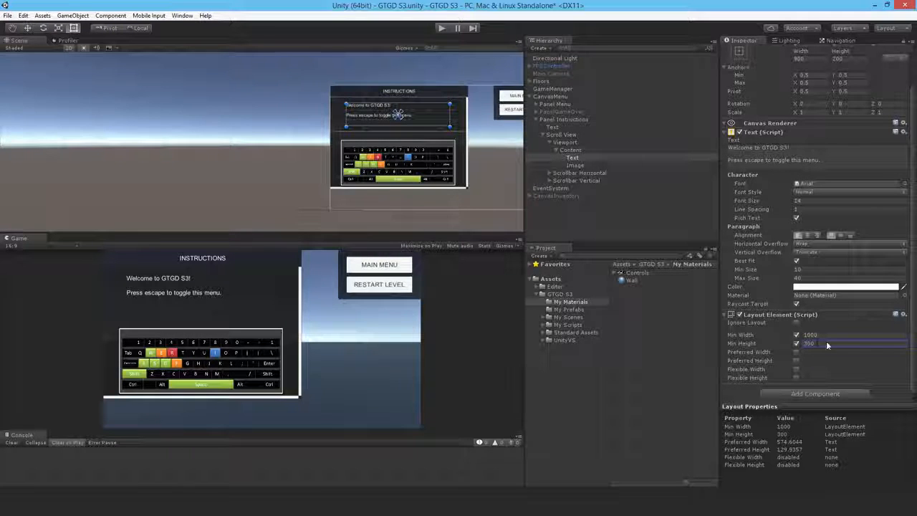
pyautogui.doubleClick(827, 343)
pyautogui.write('200')
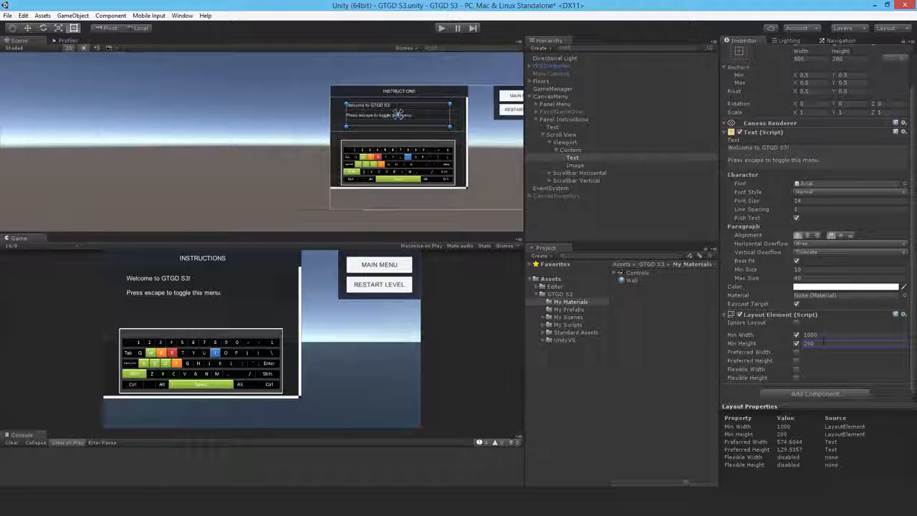
# Step: Add a Layout Element to the controls image with Min Width 1000 and Min Height 600
pyautogui.click(577, 166)
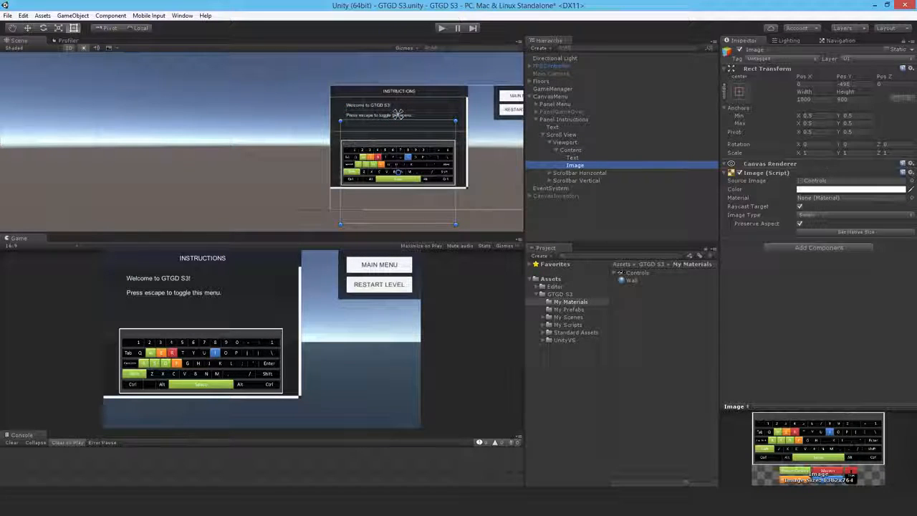
pyautogui.click(784, 246)
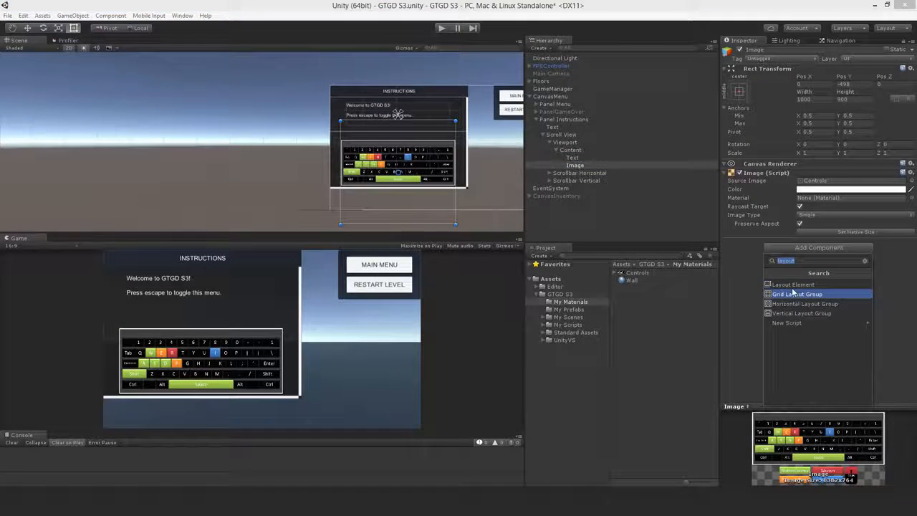
pyautogui.click(793, 286)
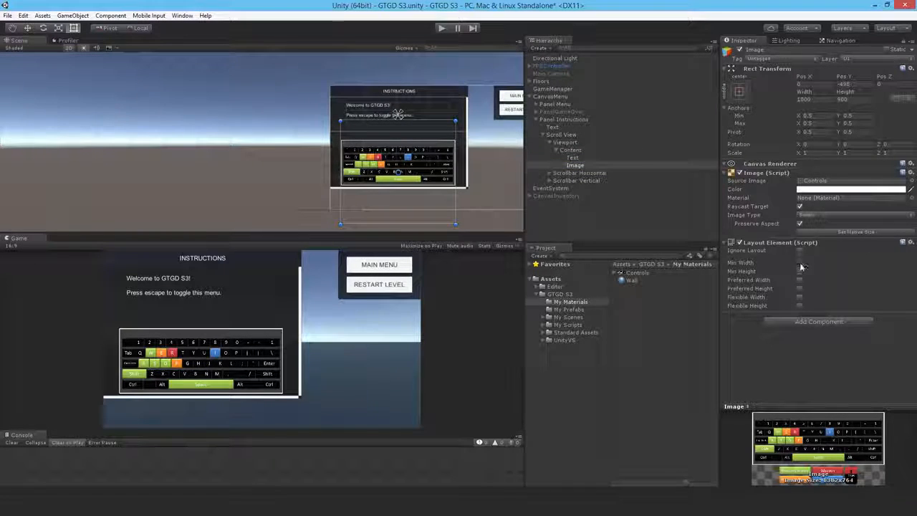
pyautogui.click(800, 262)
pyautogui.click(834, 263)
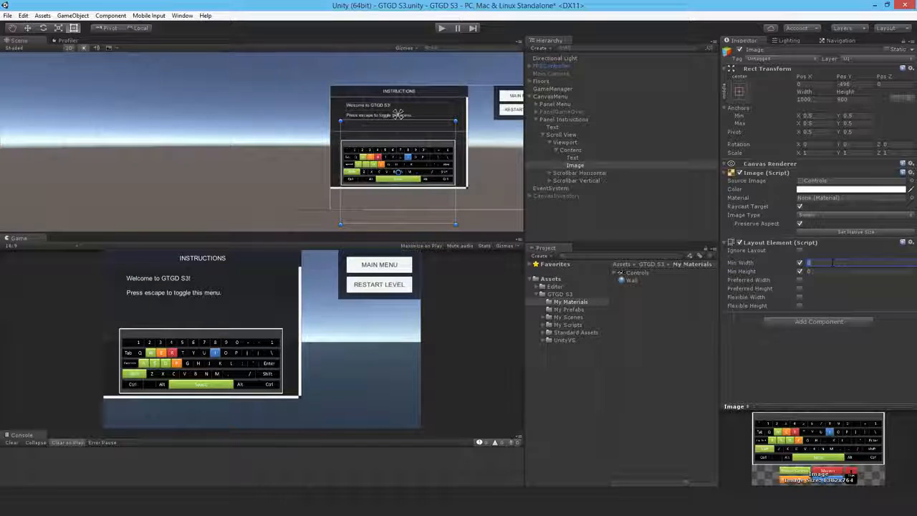
pyautogui.write('1000')
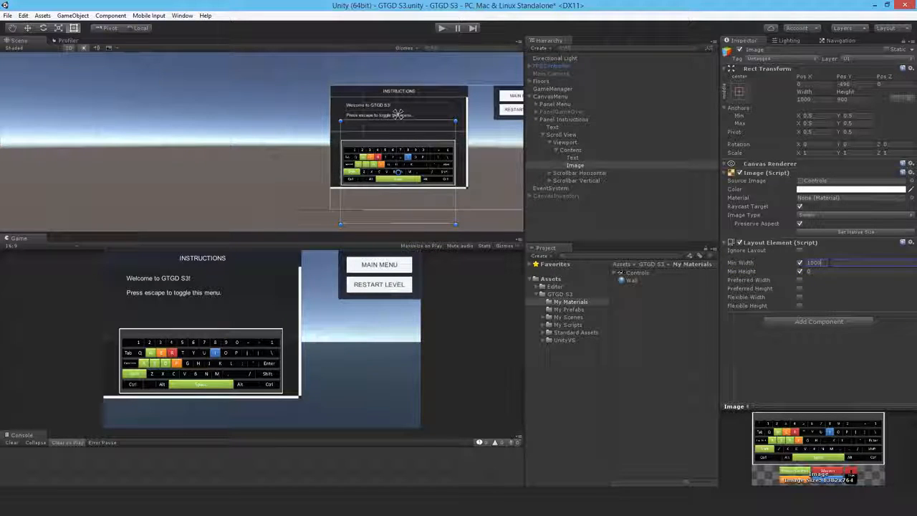
pyautogui.click(827, 271)
pyautogui.write('600')
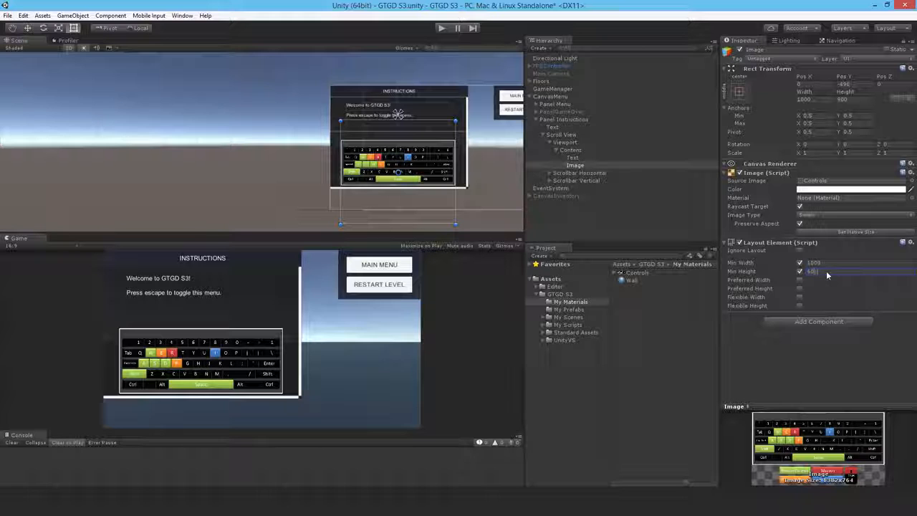
# Step: Add a Vertical Layout Group component to the scroll view's Content object
pyautogui.click(571, 150)
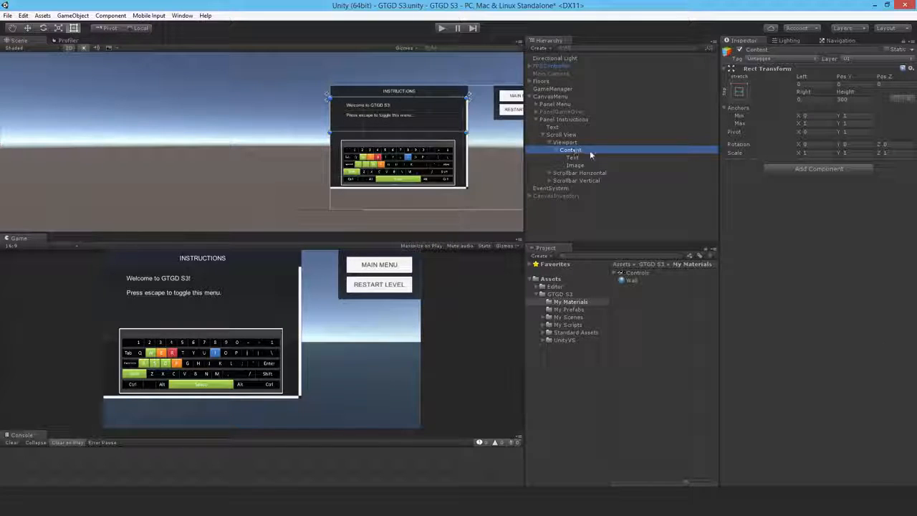
pyautogui.click(783, 168)
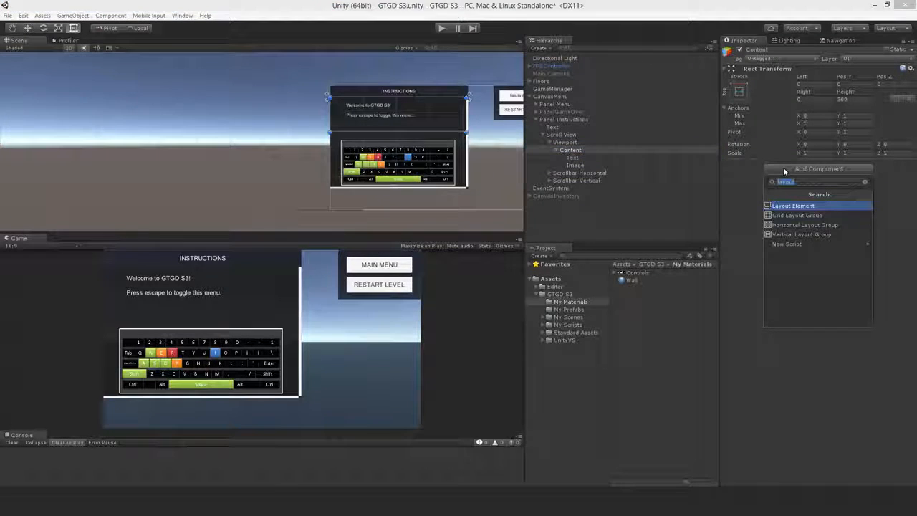
pyautogui.click(804, 235)
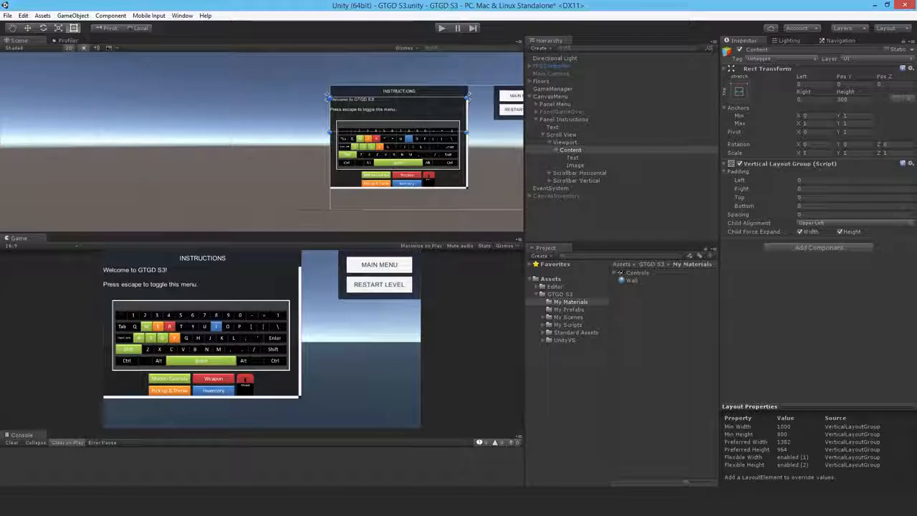
# Step: Set the Vertical Layout Group's left, right, top and bottom padding to 20 and its spacing to 20
pyautogui.click(818, 183)
pyautogui.write('20')
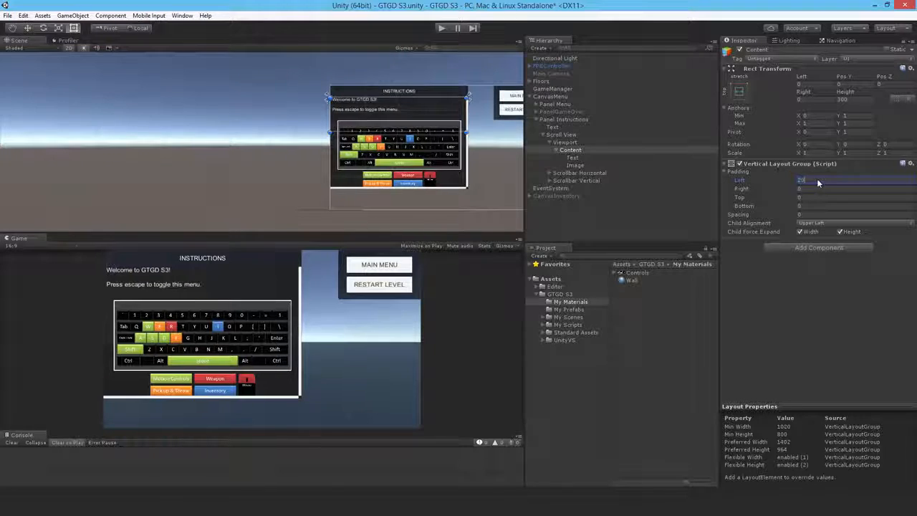
pyautogui.press('Tab')
pyautogui.write('20')
pyautogui.press('Tab')
pyautogui.write('20')
pyautogui.press('Tab')
pyautogui.write('20')
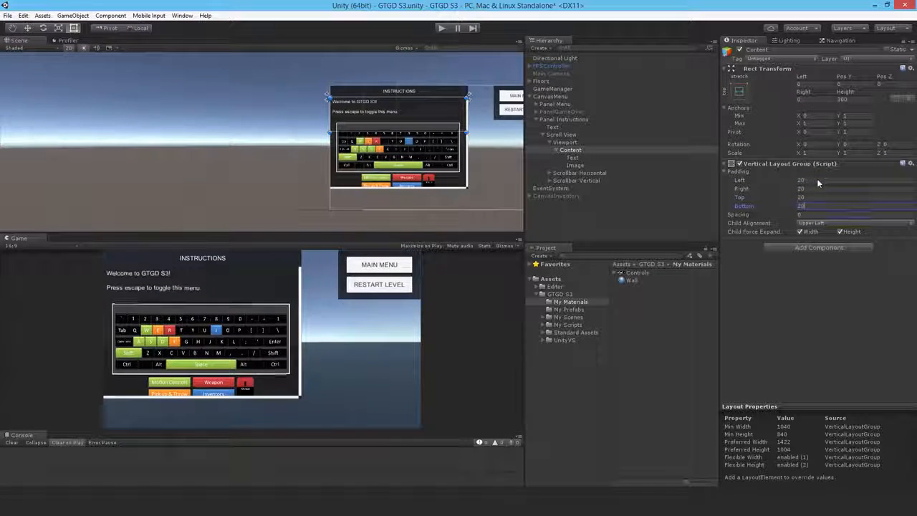
pyautogui.press('Tab')
pyautogui.write('20')
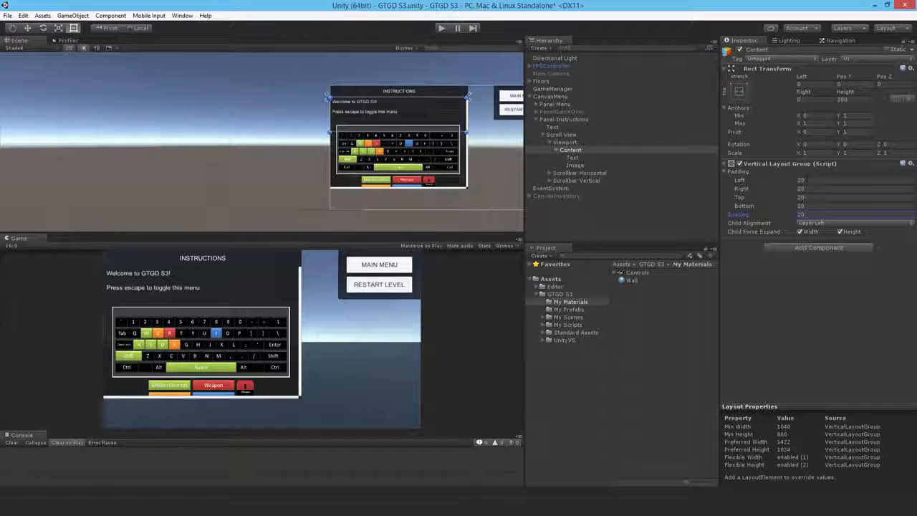
# Step: Examine the layout settings of the Text and Image objects under Content
pyautogui.click(573, 157)
pyautogui.click(575, 165)
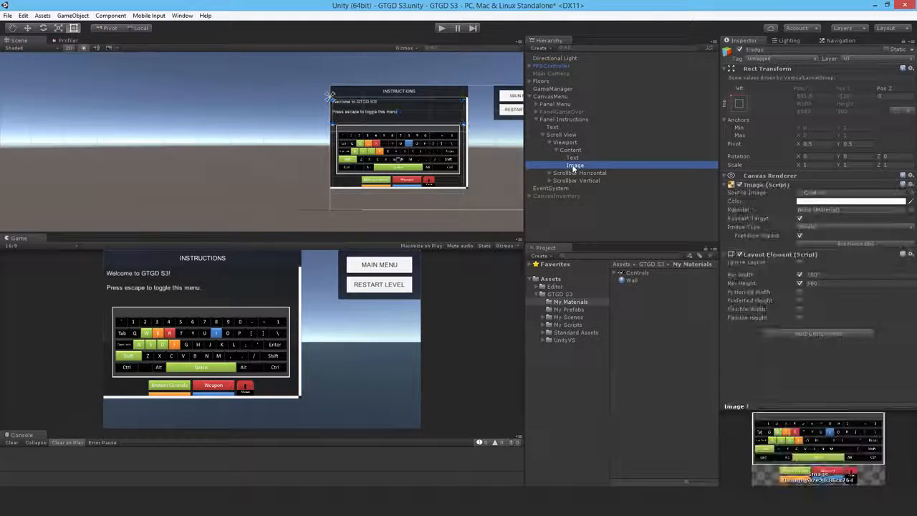
pyautogui.click(573, 157)
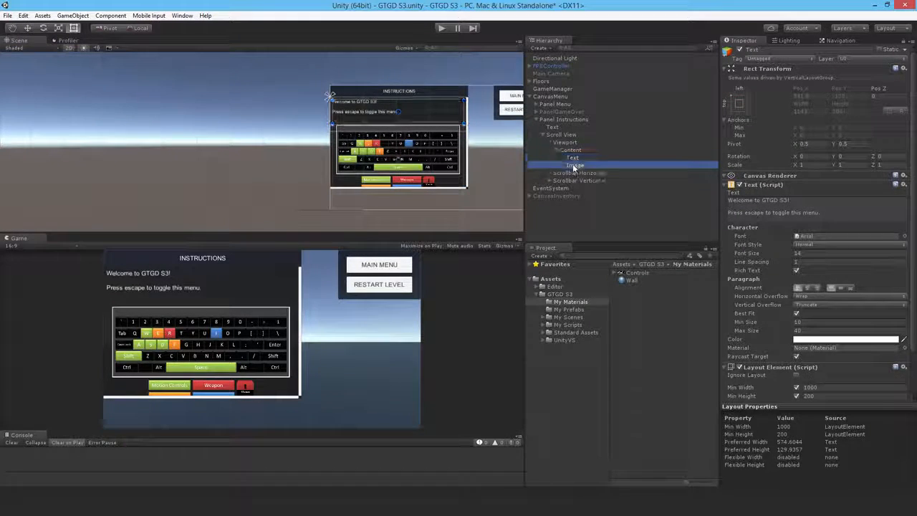
pyautogui.click(575, 165)
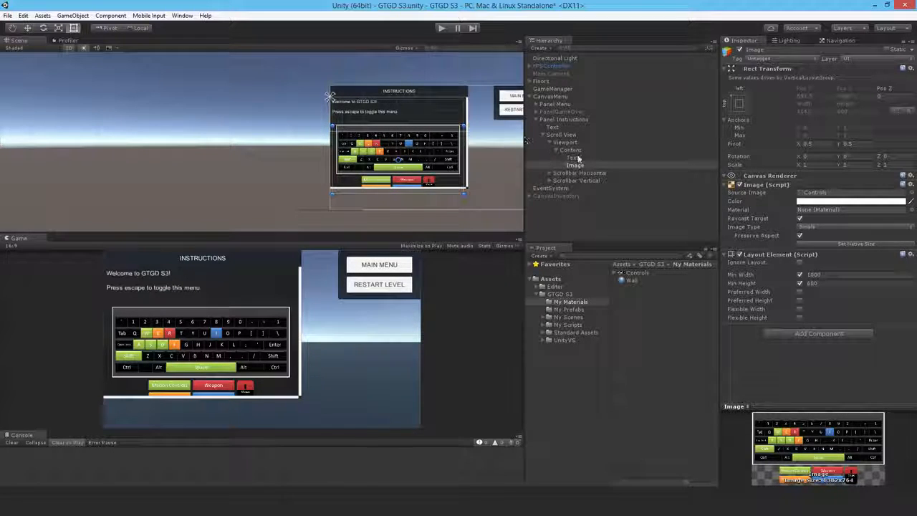
# Step: Try a Min Height of 100 on the welcome text, and restore it to 200
pyautogui.click(399, 111)
pyautogui.click(834, 396)
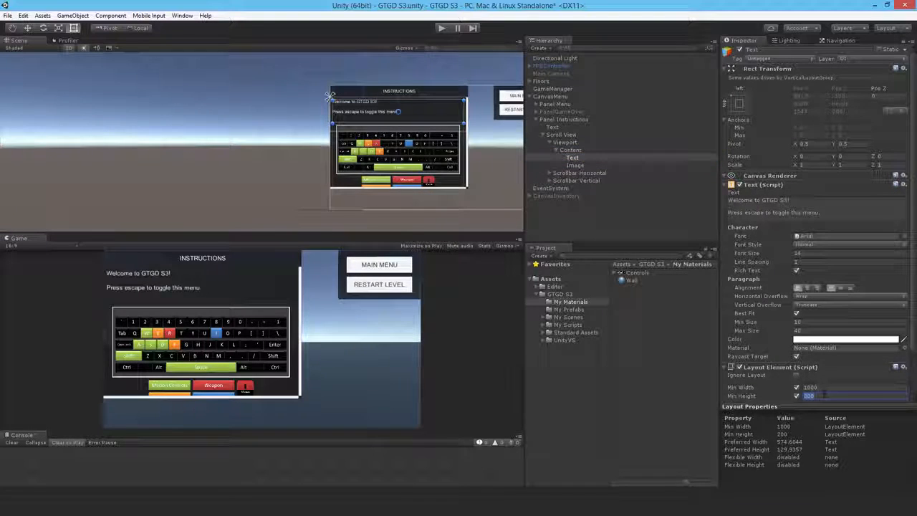
pyautogui.write('100')
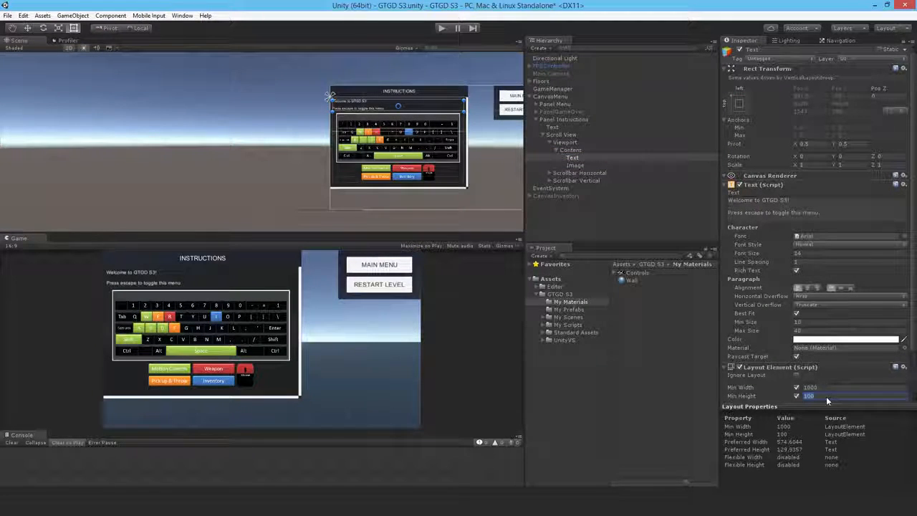
pyautogui.write('200')
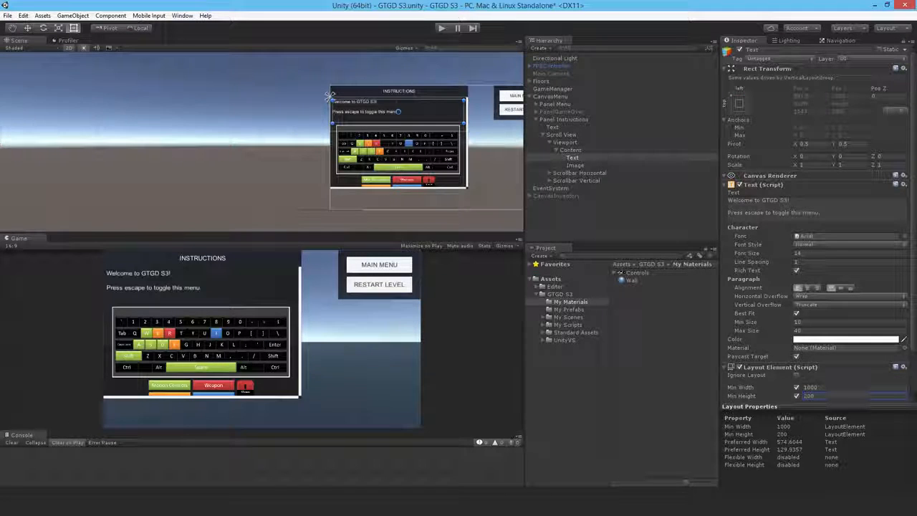
# Step: Compare the extents of the welcome text and the controls image, individually and selected together
pyautogui.click(577, 166)
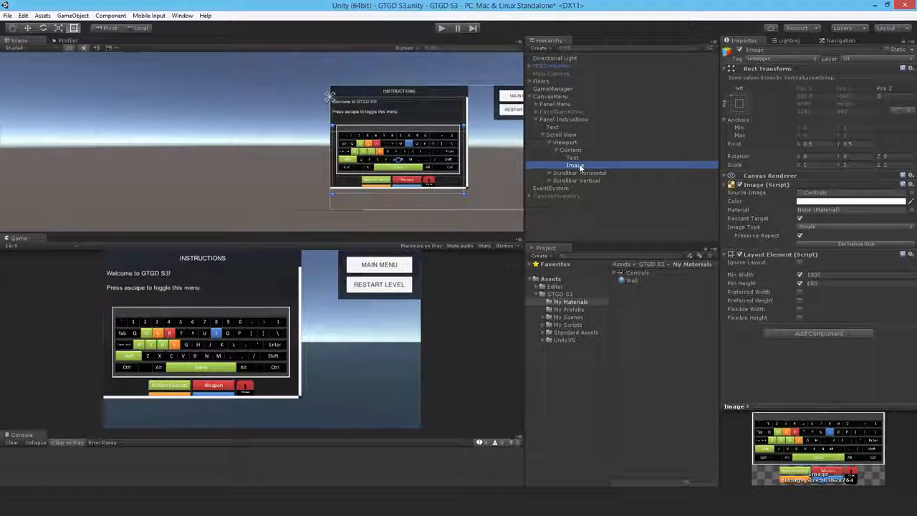
pyautogui.click(575, 158)
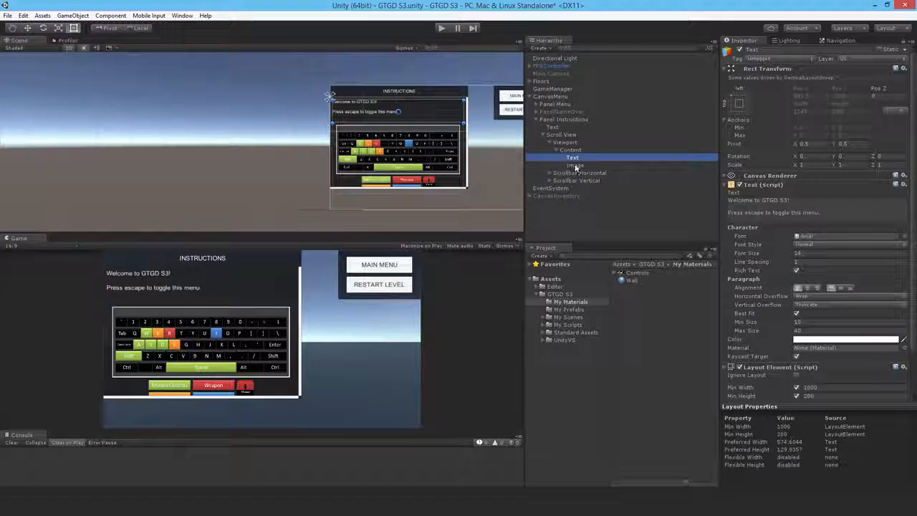
pyautogui.keyDown('ctrl'); pyautogui.click(575, 166); pyautogui.keyUp('ctrl')
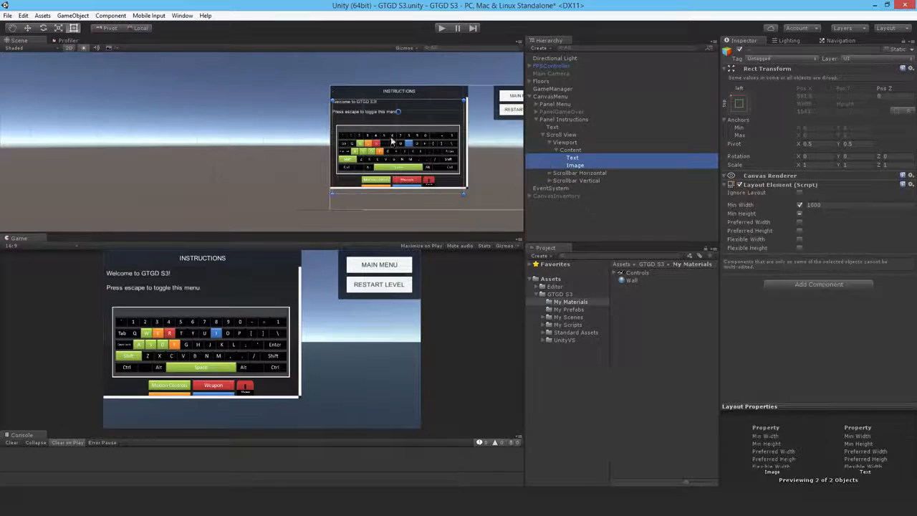
pyautogui.click(574, 166)
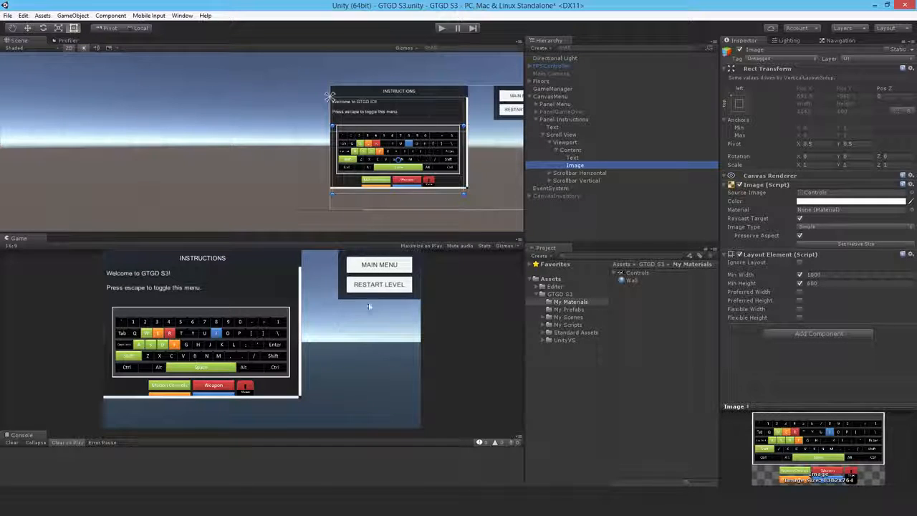
# Step: Deactivate CanvasMenu and run the game to test scrolling the instructions panel in the toggled menu, and stop the run
pyautogui.click(551, 97)
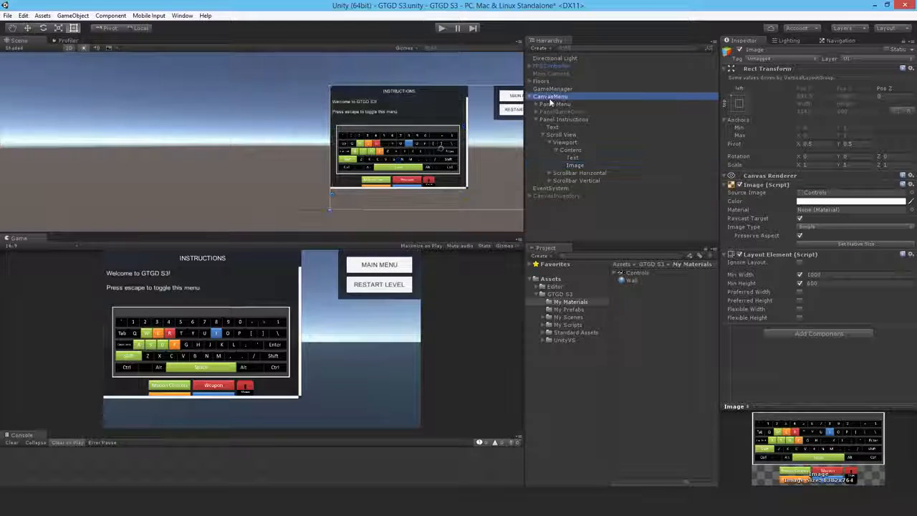
pyautogui.click(731, 50)
pyautogui.click(442, 28)
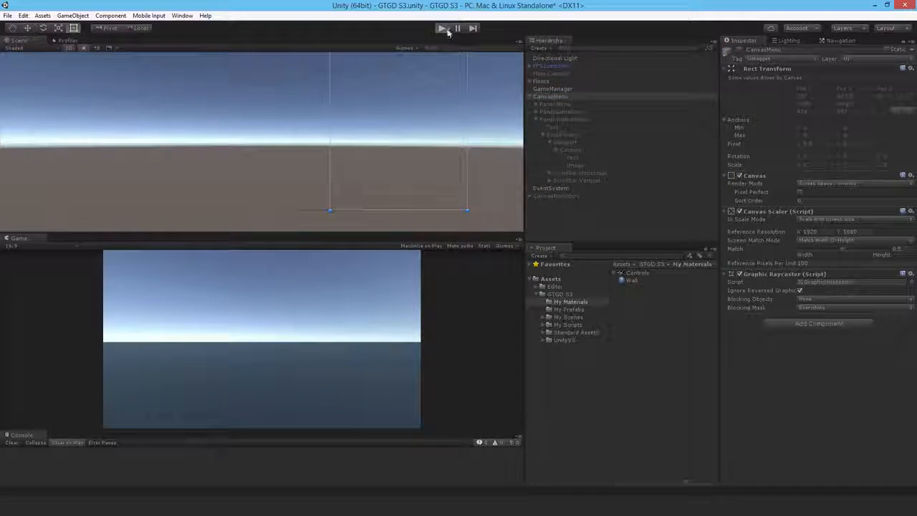
pyautogui.press('Escape')
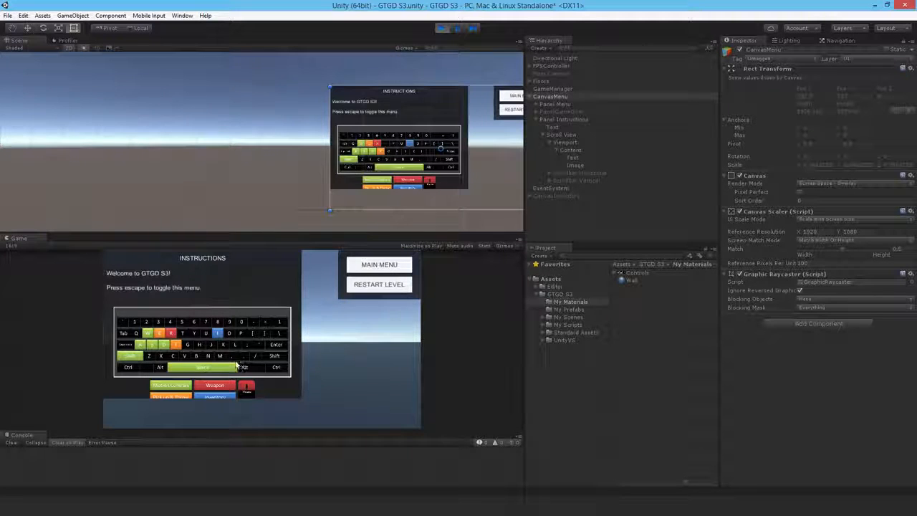
pyautogui.moveTo(236, 368); pyautogui.dragTo(210, 428)
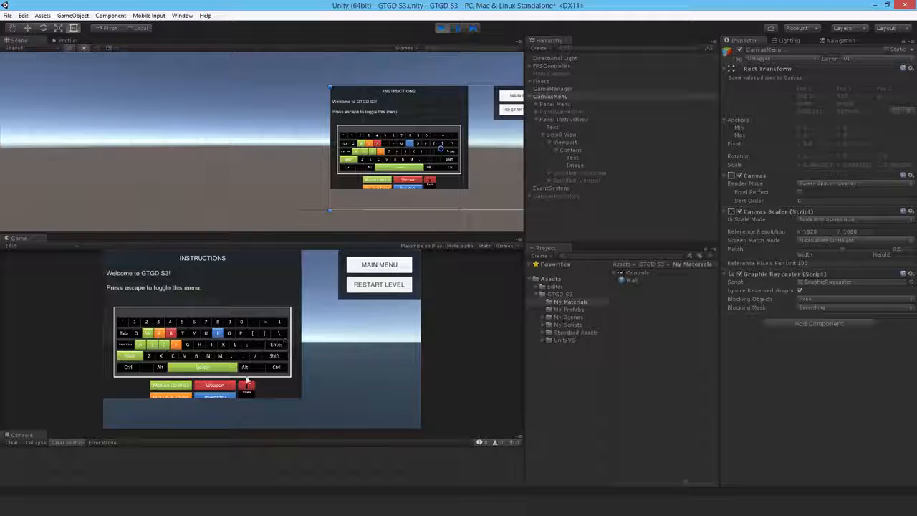
pyautogui.moveTo(248, 380); pyautogui.dragTo(233, 400)
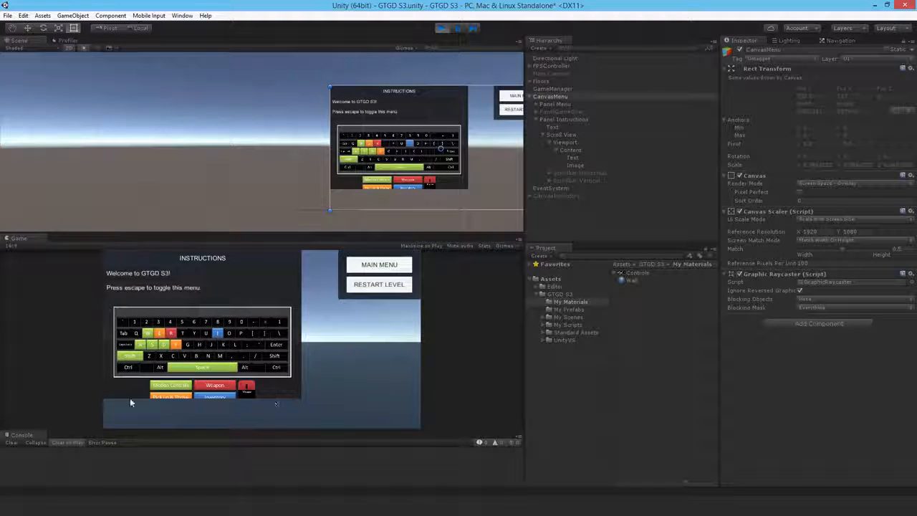
pyautogui.click(441, 28)
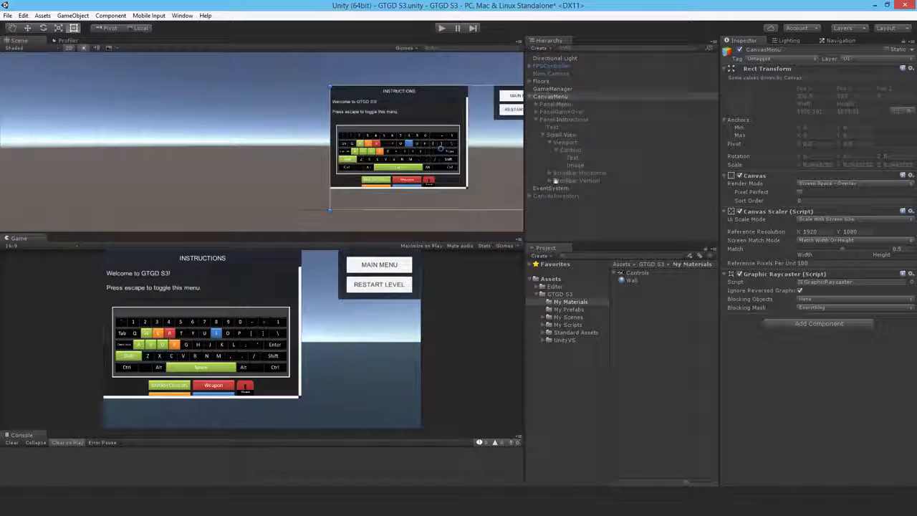
# Step: Add a Content Size Fitter to the Content object and set its Vertical Fit to Preferred Size
pyautogui.click(568, 150)
pyautogui.click(795, 248)
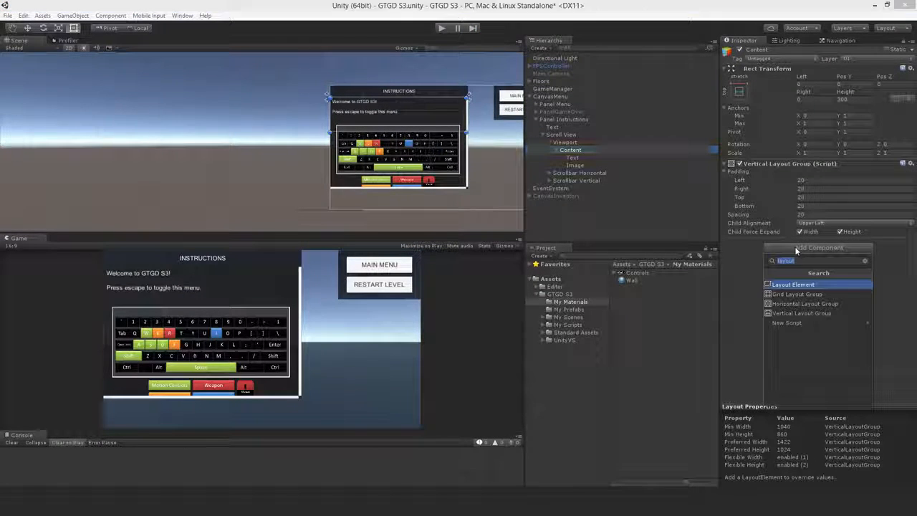
pyautogui.write('content')
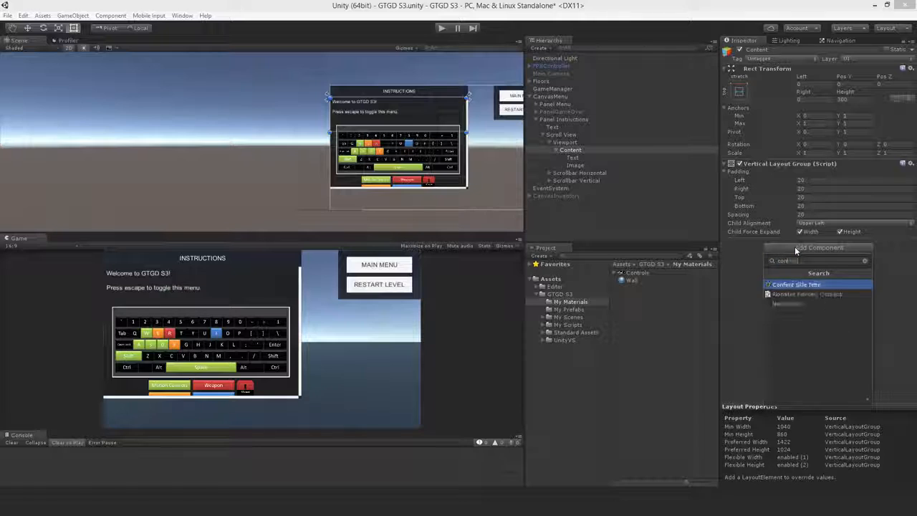
pyautogui.click(803, 285)
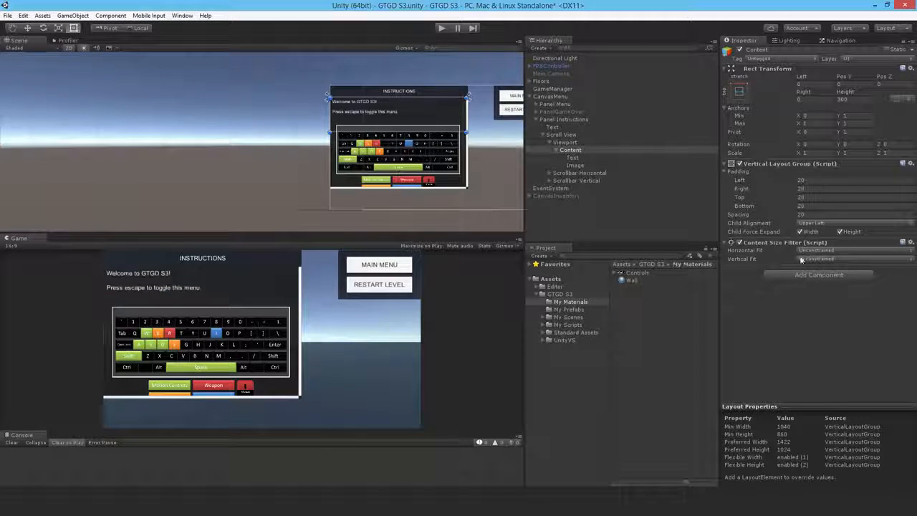
pyautogui.click(802, 259)
pyautogui.click(824, 290)
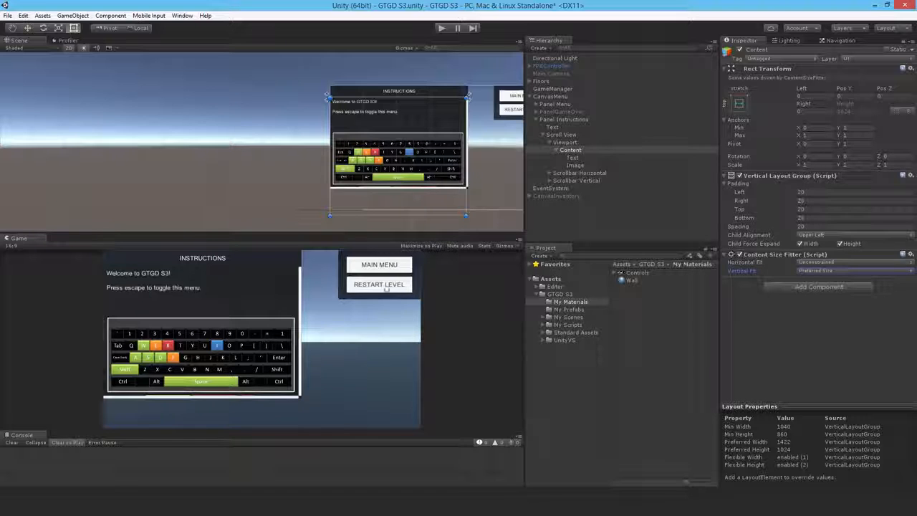
# Step: Set the Min Height of the welcome text's Layout Element to 150
pyautogui.click(579, 166)
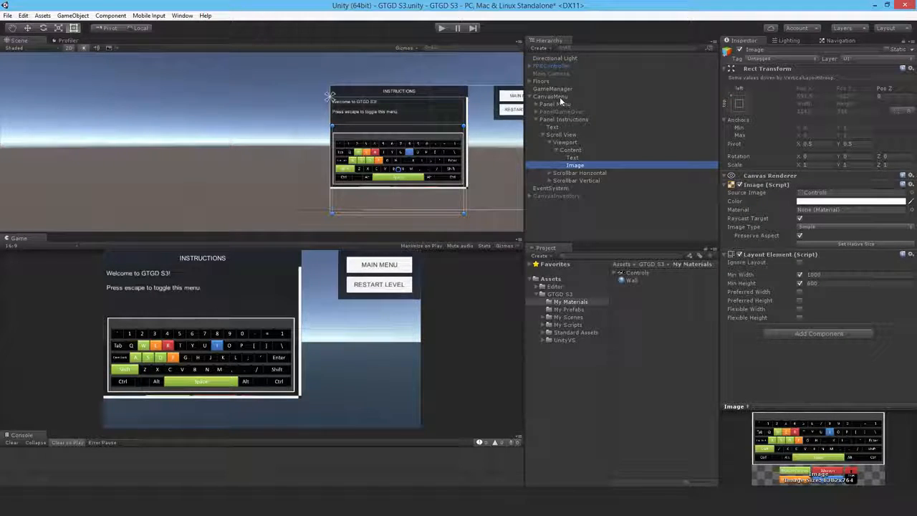
pyautogui.click(573, 157)
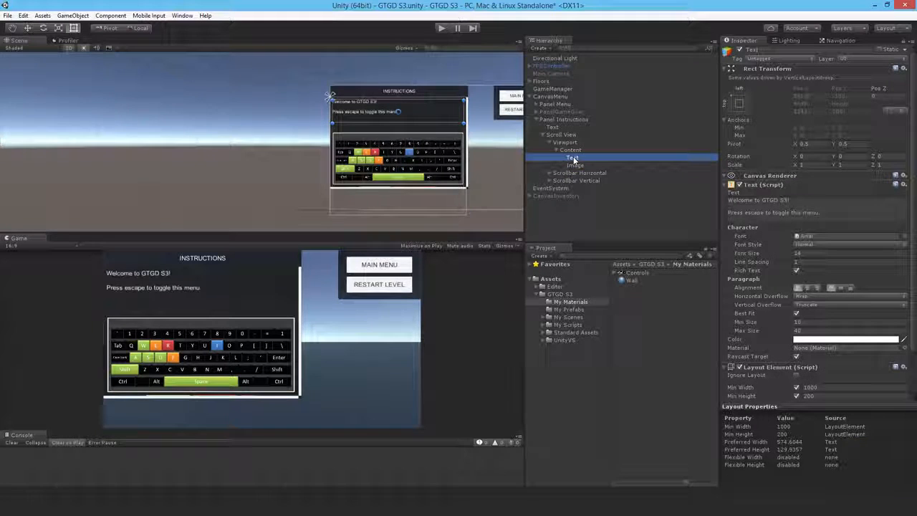
pyautogui.doubleClick(809, 395)
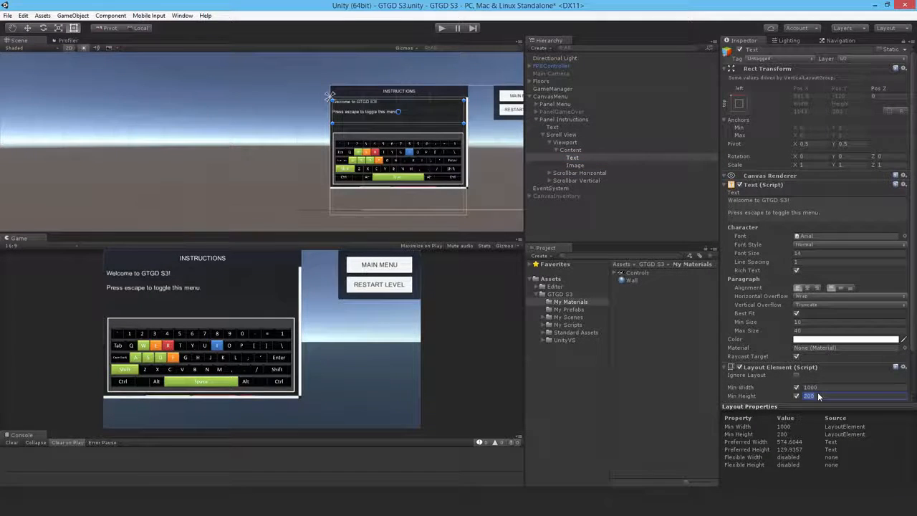
pyautogui.write('150')
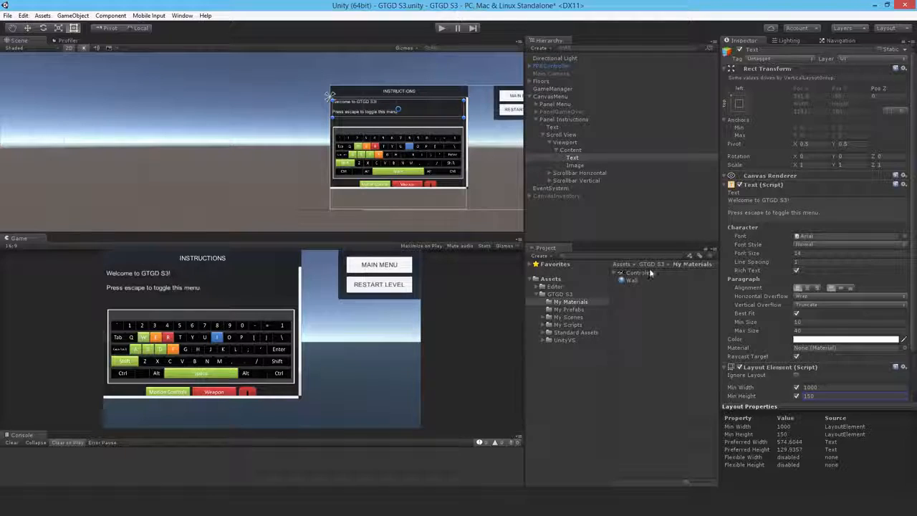
# Step: Set the Min Height of the controls image's Layout Element to 500
pyautogui.click(573, 164)
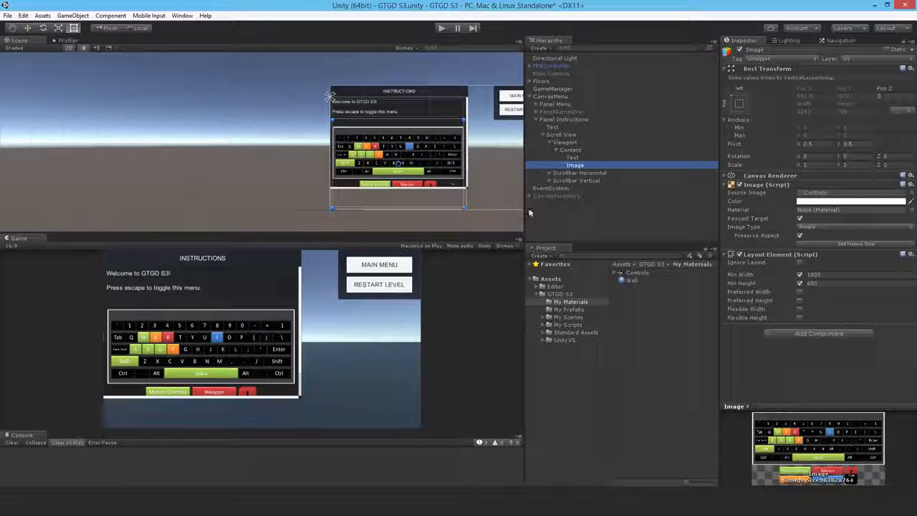
pyautogui.click(831, 284)
pyautogui.write('500')
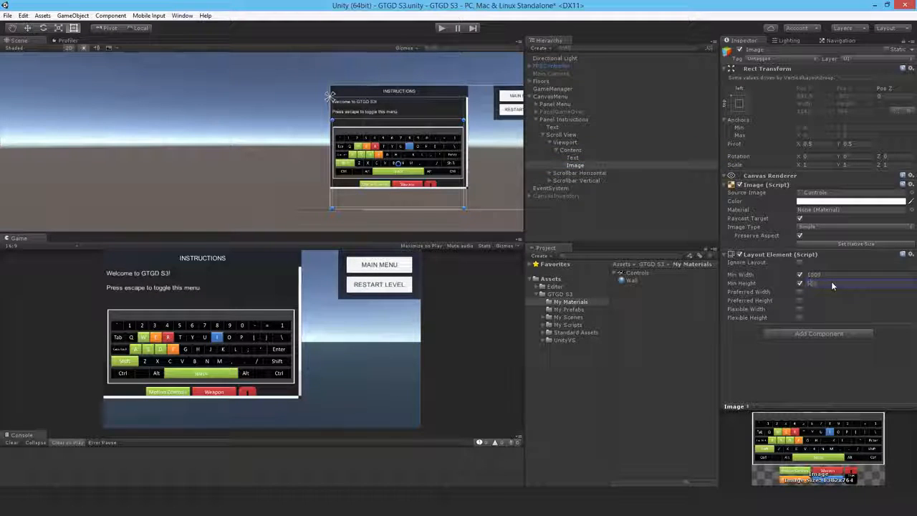
# Step: Deactivate the CanvasMenu object so the menu starts hidden, and clear the selection
pyautogui.click(550, 96)
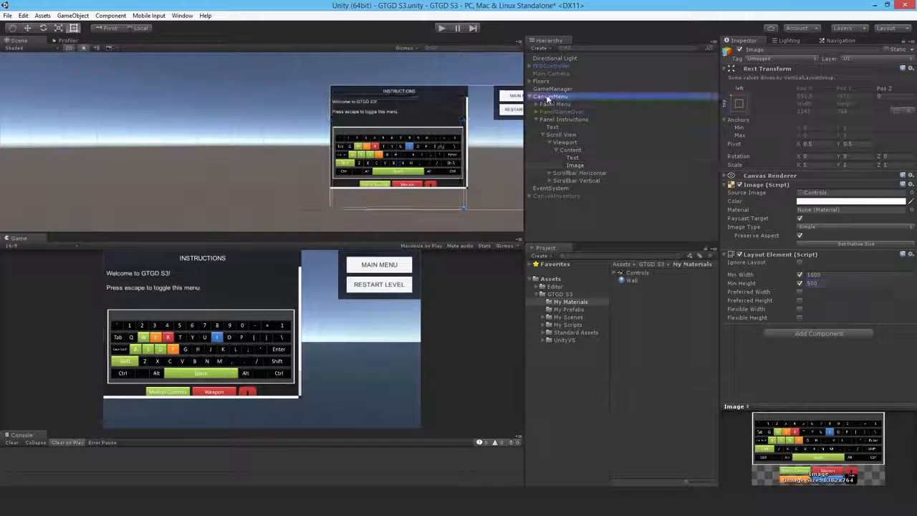
pyautogui.click(738, 50)
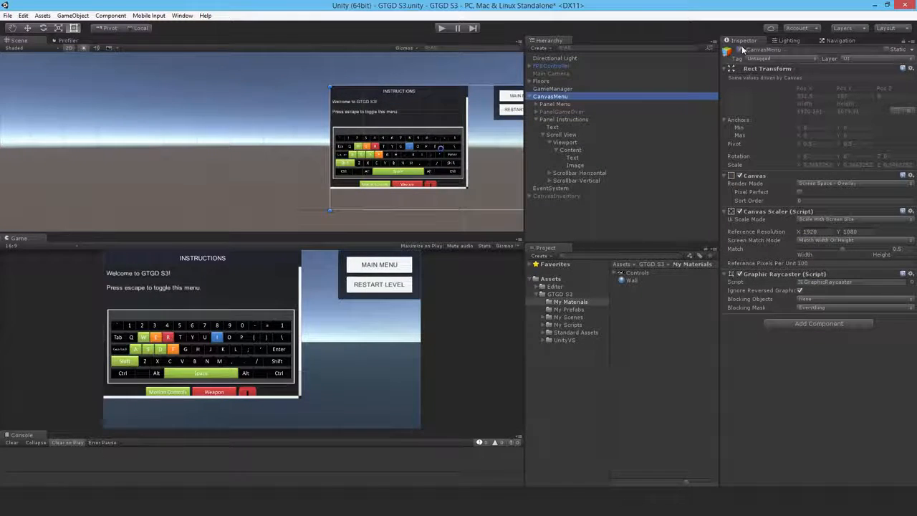
pyautogui.click(598, 240)
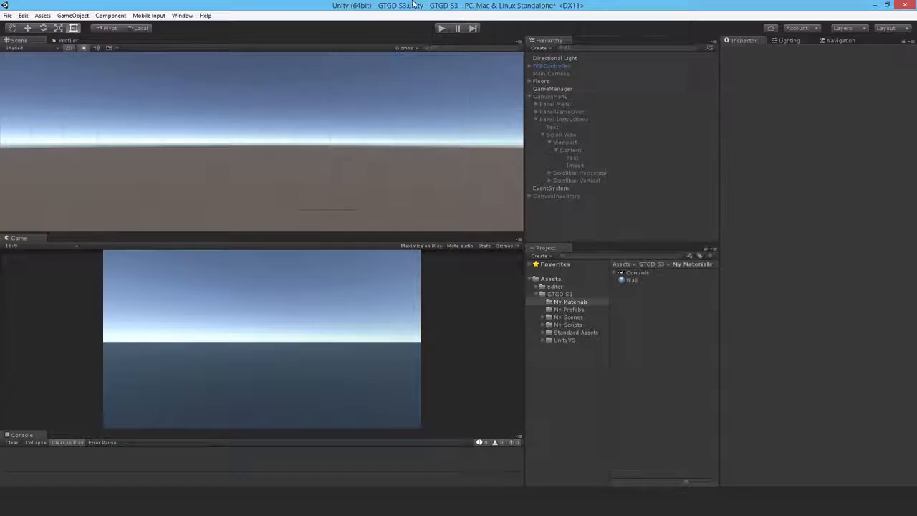
# Step: Run the game with the menu shown, test scrolling through the instructions content, and stop the run
pyautogui.click(442, 28)
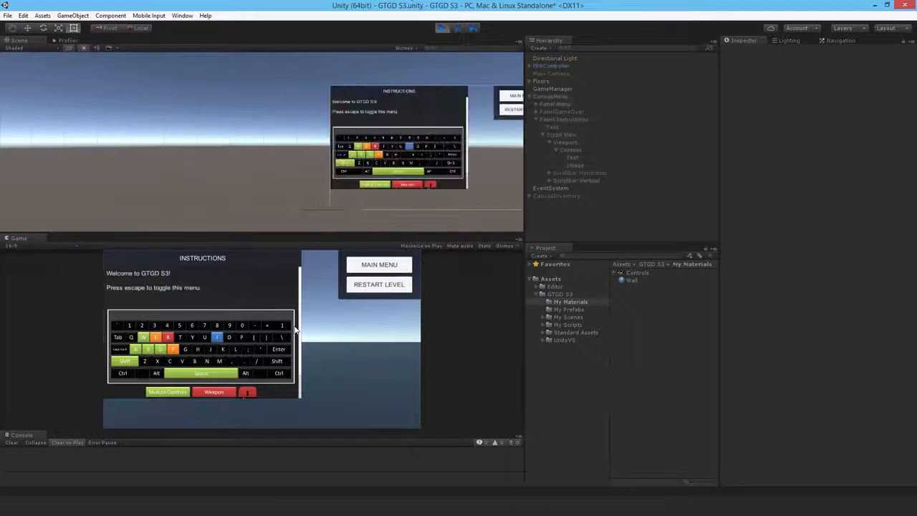
pyautogui.moveTo(213, 362); pyautogui.dragTo(229, 403)
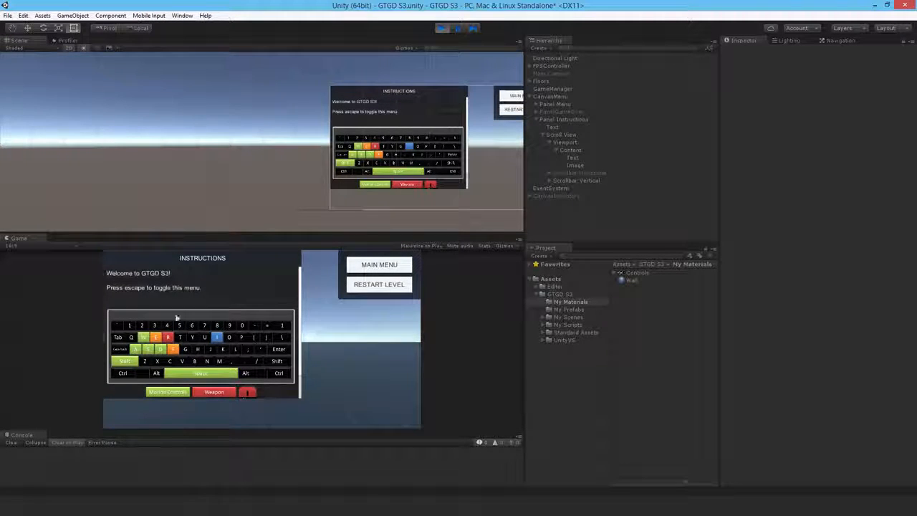
pyautogui.moveTo(201, 330)
pyautogui.mouseDown()
pyautogui.moveTo(202, 260)
pyautogui.moveTo(189, 392)
pyautogui.moveTo(196, 323)
pyautogui.mouseUp()
pyautogui.moveTo(190, 362); pyautogui.dragTo(189, 393)
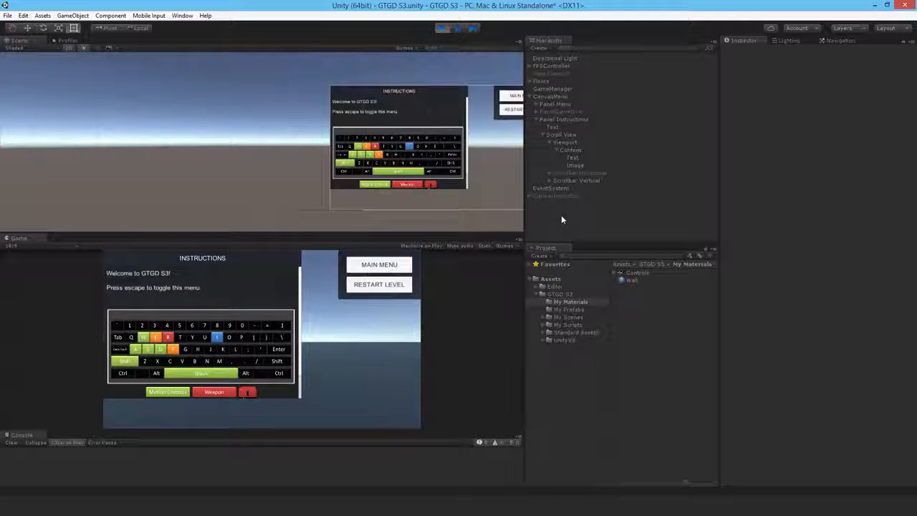
pyautogui.hotkey('ctrl', 'p')
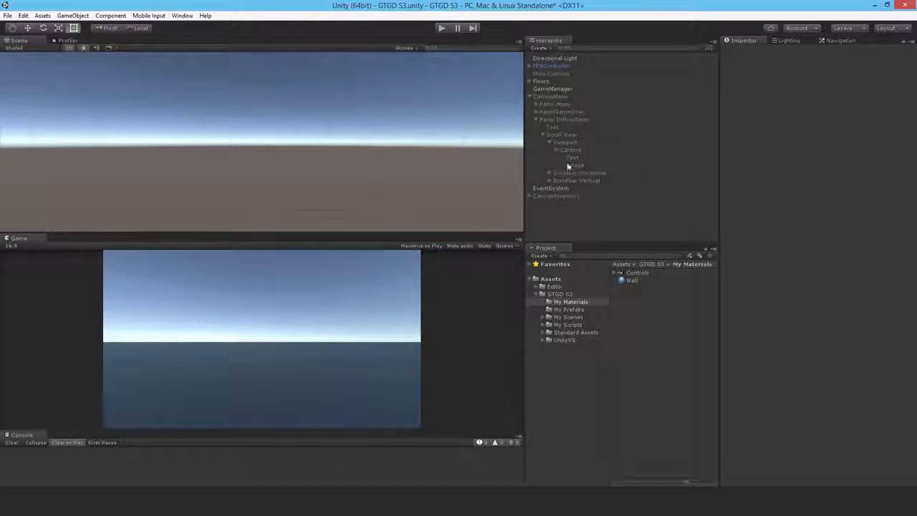
# Step: Attach the TestGameOver script from My Scripts' General Scripts folder to the GameManager object
pyautogui.click(552, 89)
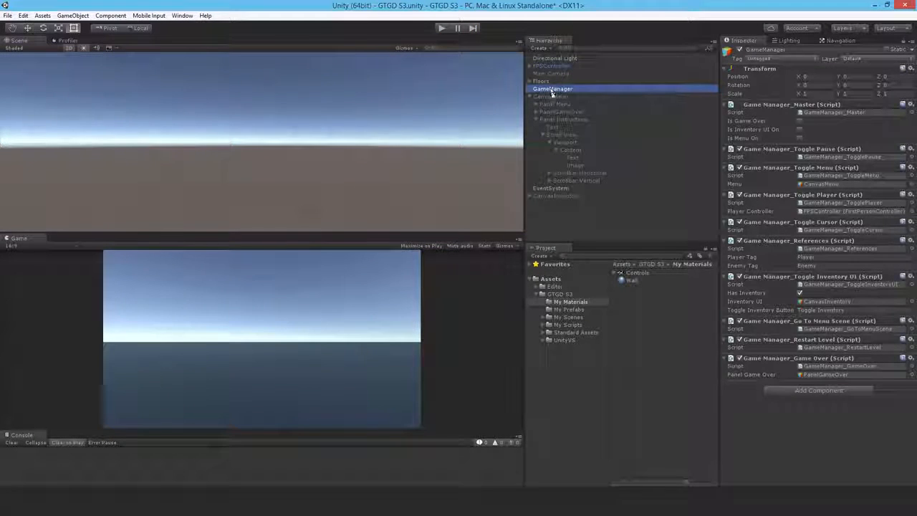
pyautogui.click(569, 318)
pyautogui.click(567, 325)
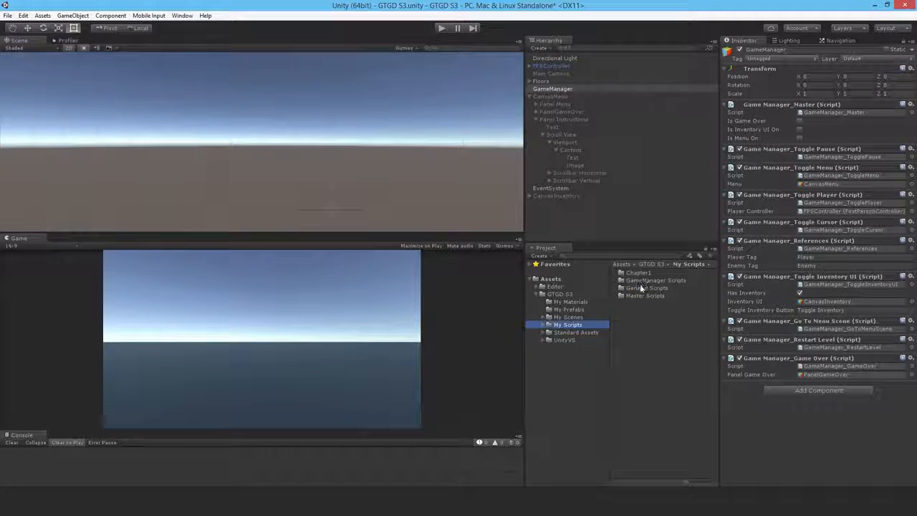
pyautogui.click(641, 287)
pyautogui.doubleClick(641, 288)
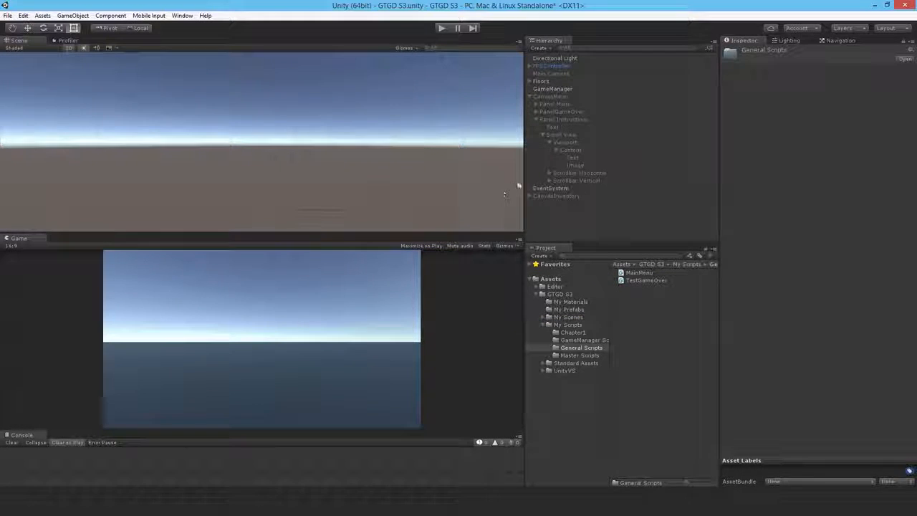
pyautogui.click(545, 90)
pyautogui.moveTo(647, 280); pyautogui.dragTo(775, 435)
# Step: Run the game, trigger the game over state to see how its panel overlaps the instructions, and stop the run
pyautogui.click(441, 28)
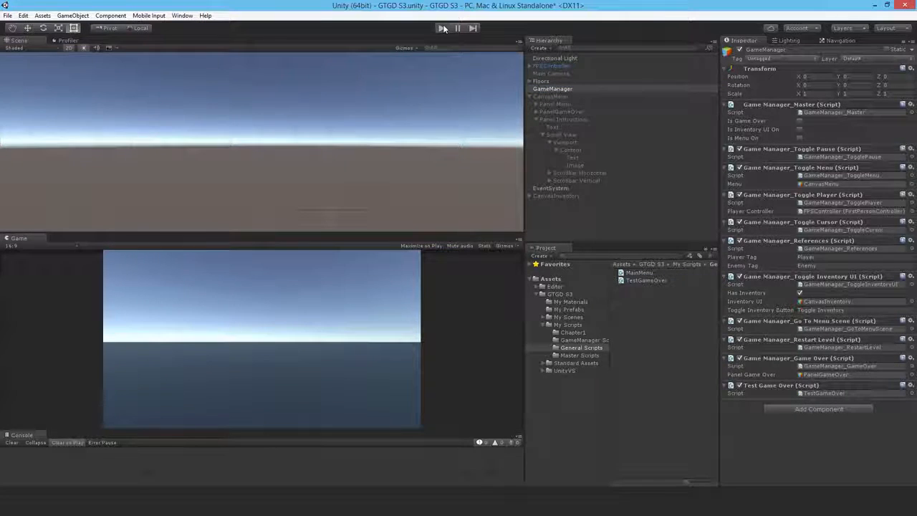
pyautogui.press('Escape')
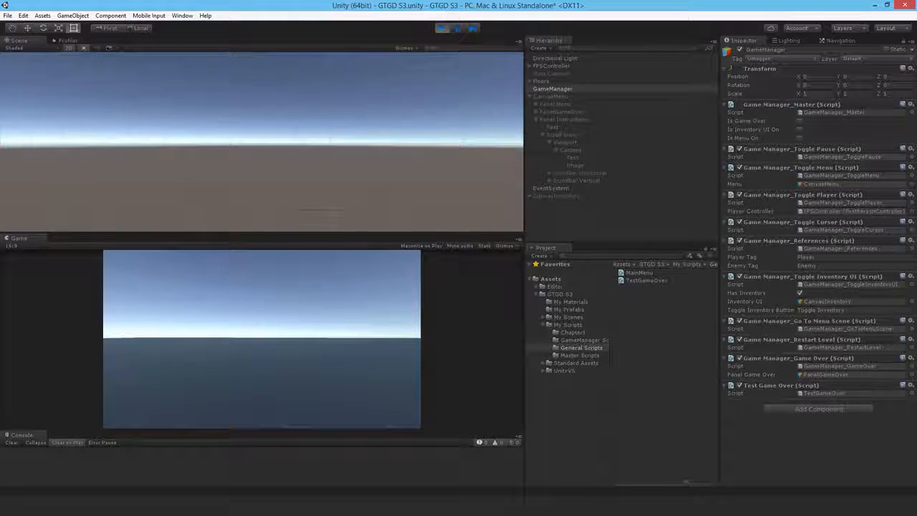
pyautogui.press('o')
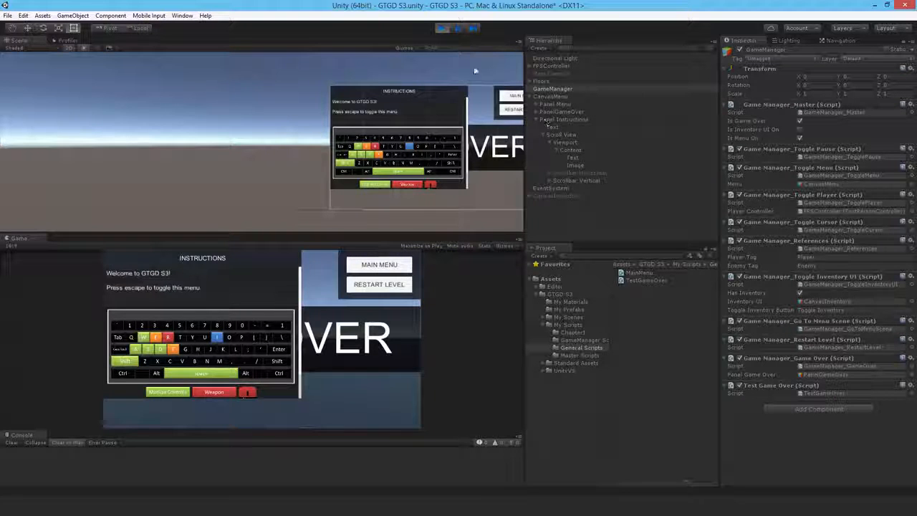
pyautogui.click(600, 213)
pyautogui.click(444, 29)
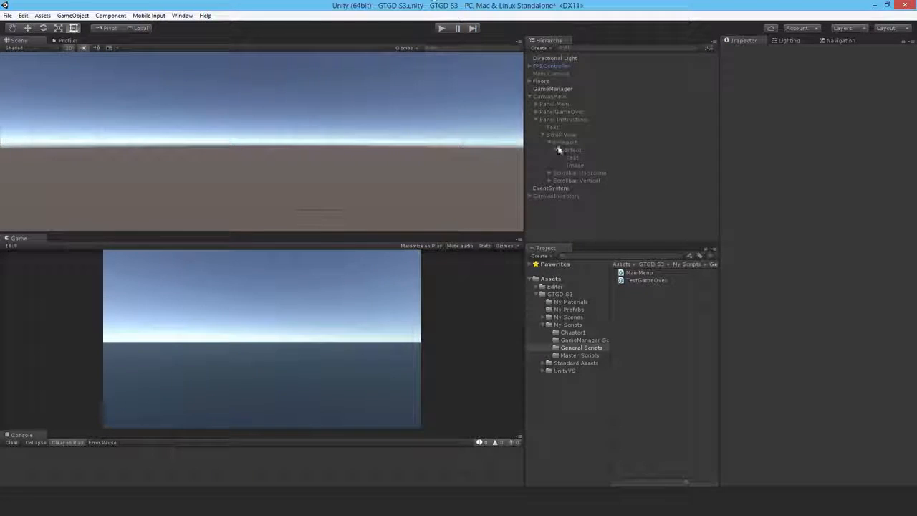
# Step: Move PanelGameOver below Panel Instructions among CanvasMenu's children
pyautogui.click(551, 111)
pyautogui.moveTo(550, 111); pyautogui.dragTo(550, 123)
pyautogui.click(566, 183)
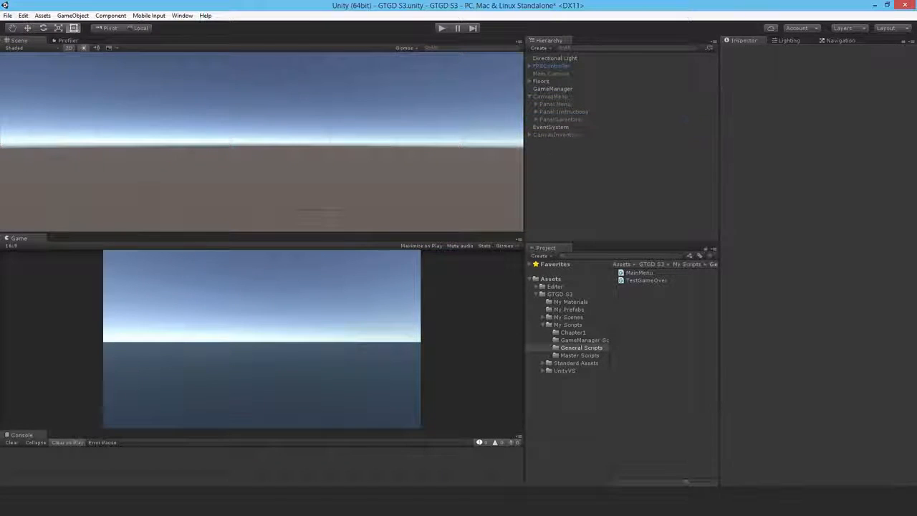
# Step: Run the game again, toggle the menu, trigger game over to check the new panel order, and stop the run
pyautogui.click(441, 28)
pyautogui.press('Escape')
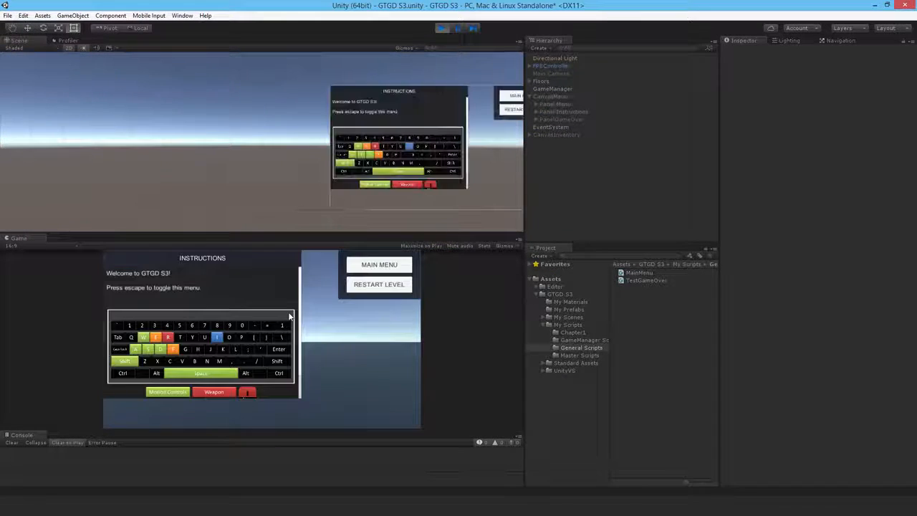
pyautogui.press('Escape')
pyautogui.press('o')
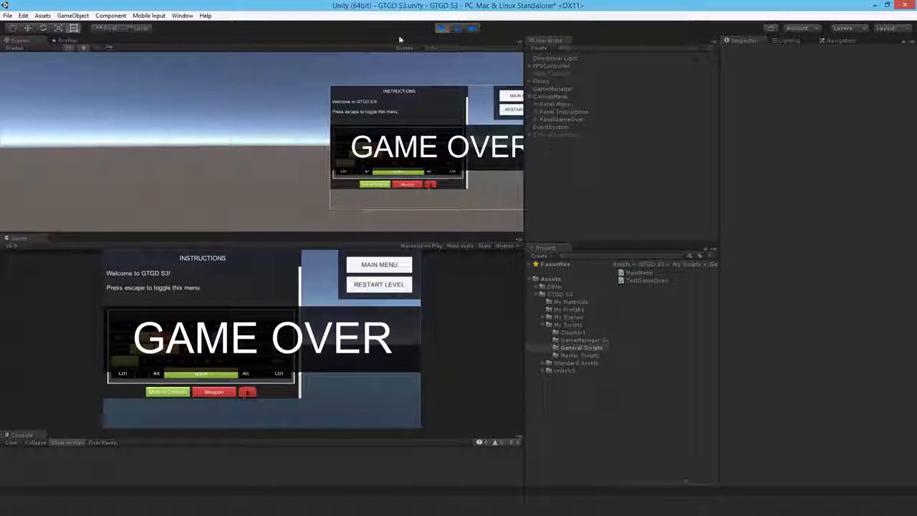
pyautogui.click(442, 28)
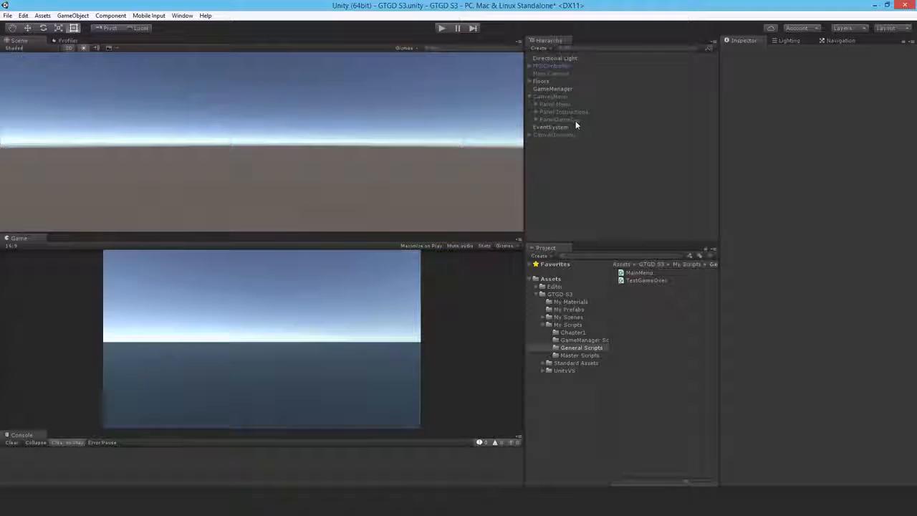
# Step: Select the GameManager object and collapse CanvasMenu's children
pyautogui.click(546, 89)
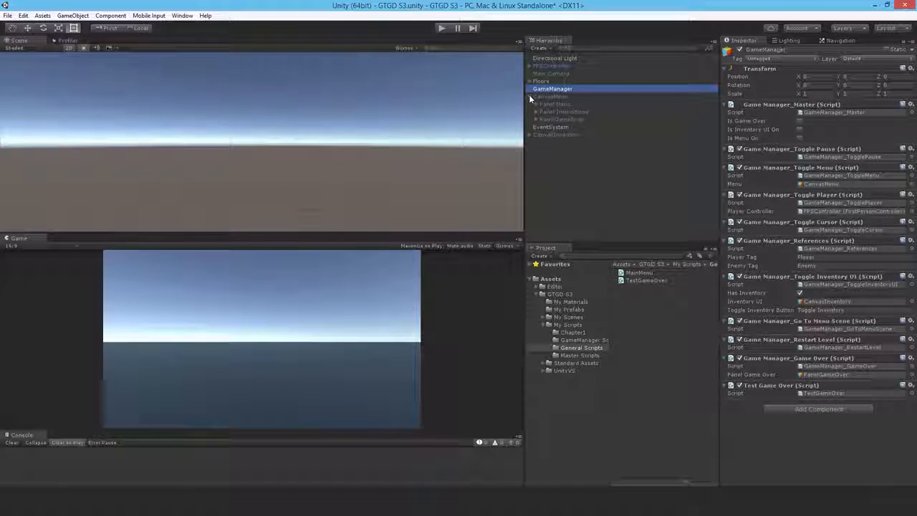
pyautogui.click(530, 96)
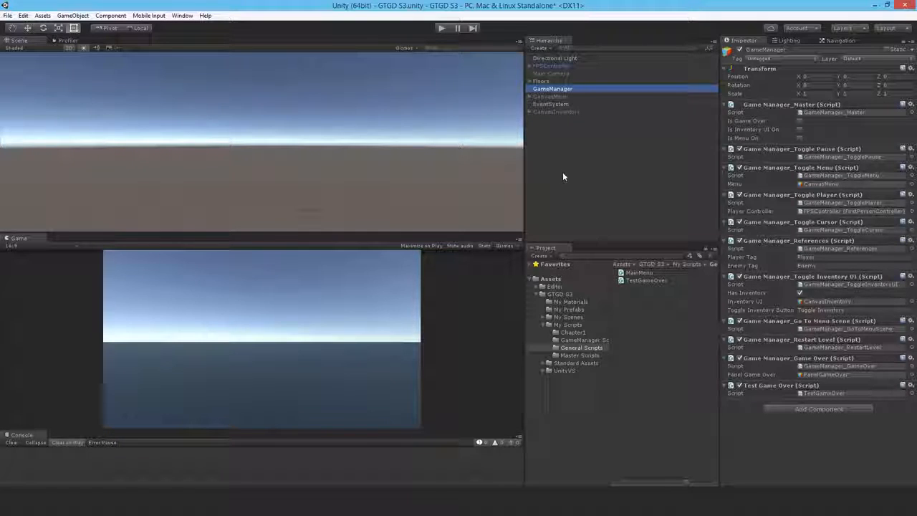